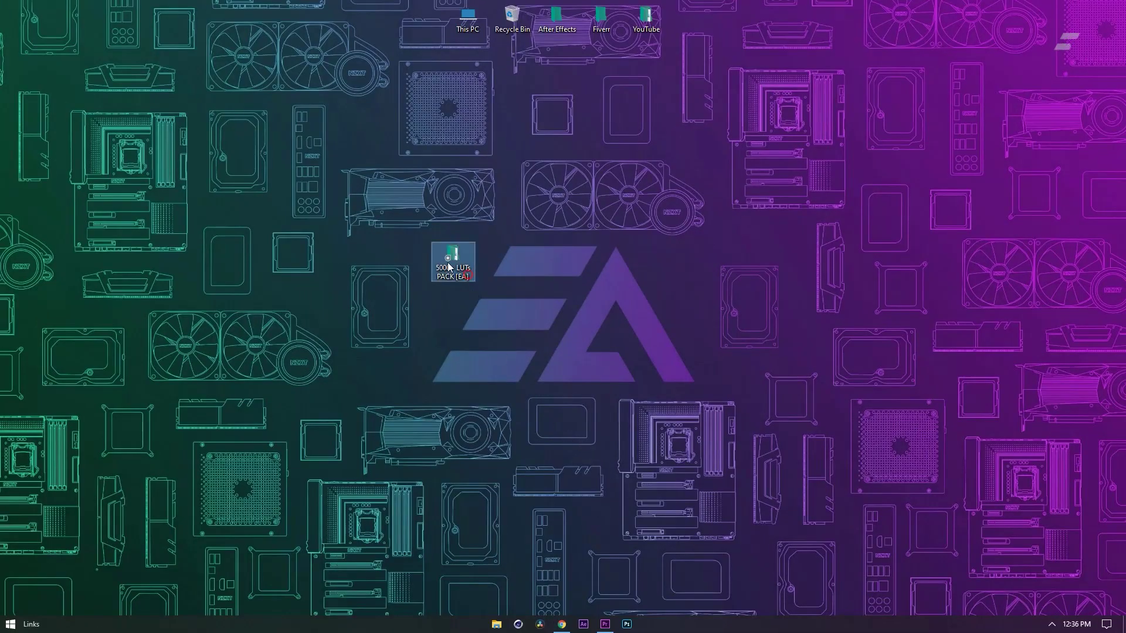
Open the ULTIMATE LUTs PACK [EA] folder from its desktop shortcut in a maximized window
drag(493, 305, 506, 319)
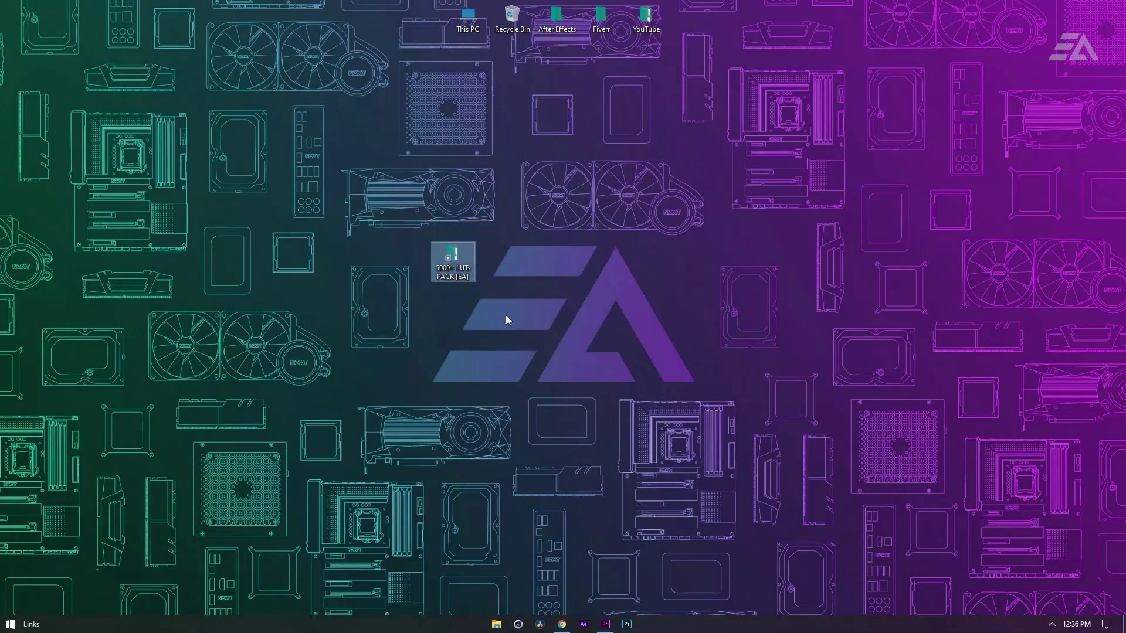
double_click(451, 259)
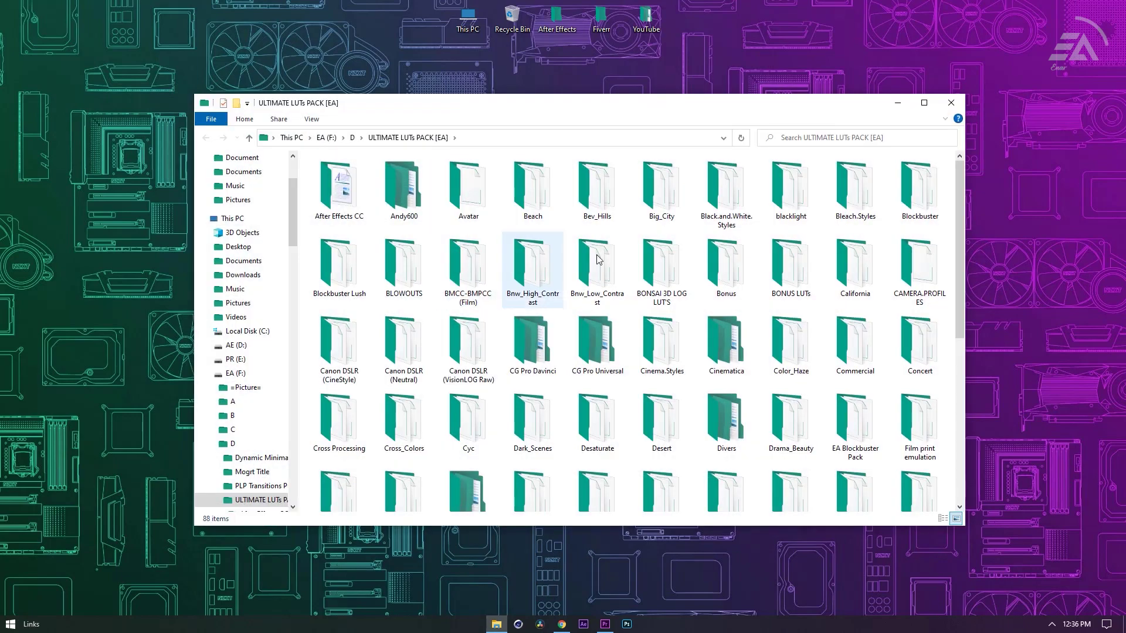
click(923, 102)
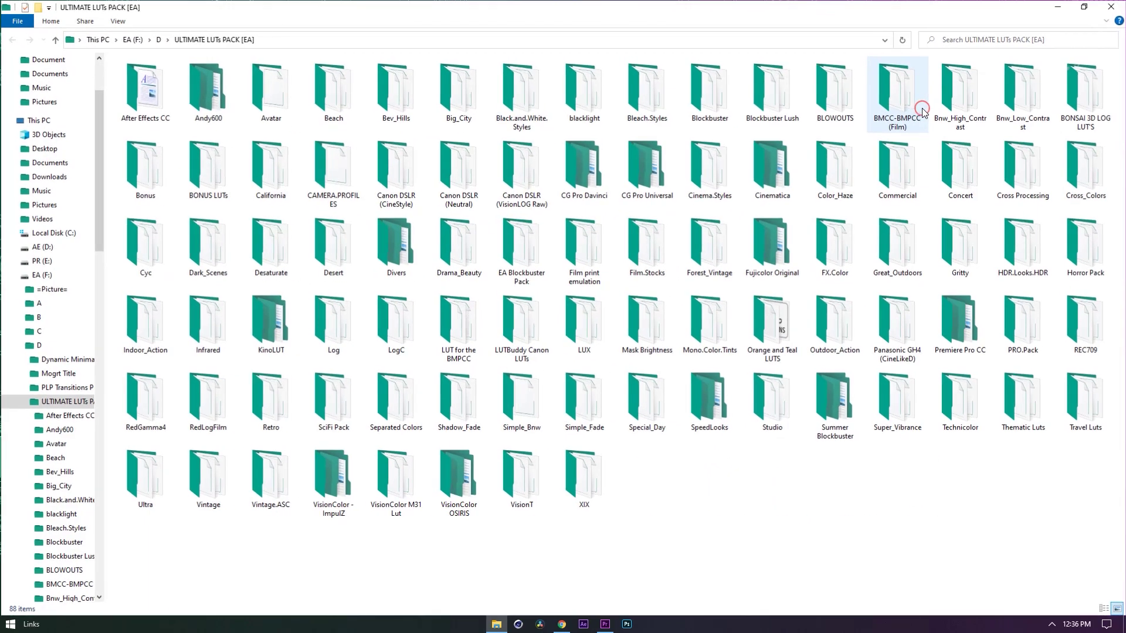
Confirm the pack holds 88 folders, 5,142 files and 4.38 GB, then minimize Explorer
click(784, 190)
key(ctrl+a)
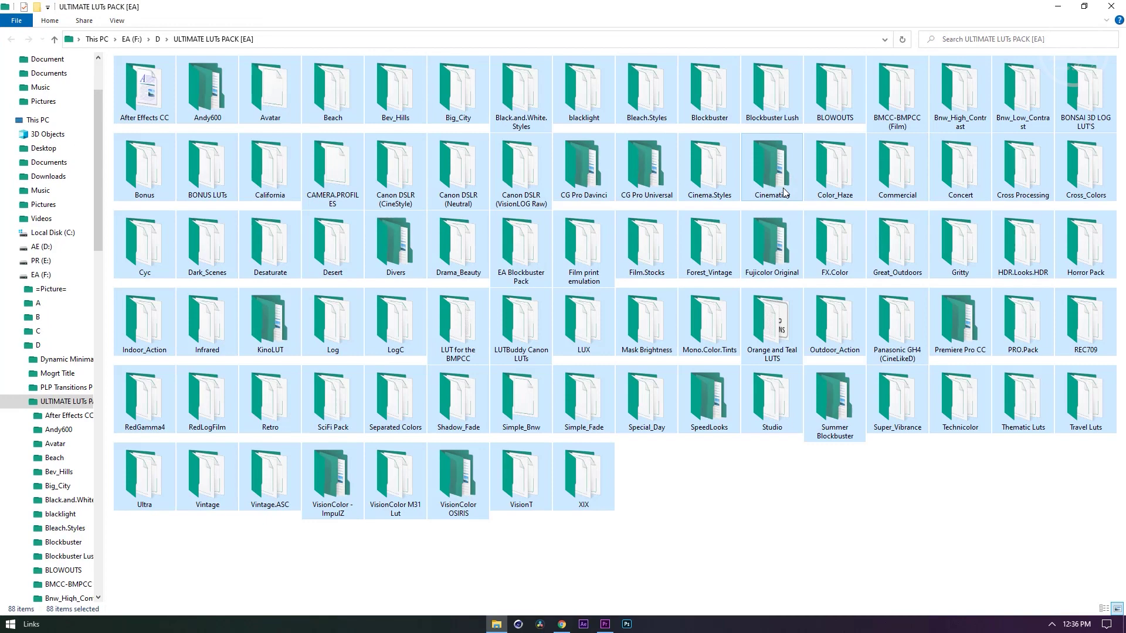
right_click(784, 191)
click(814, 402)
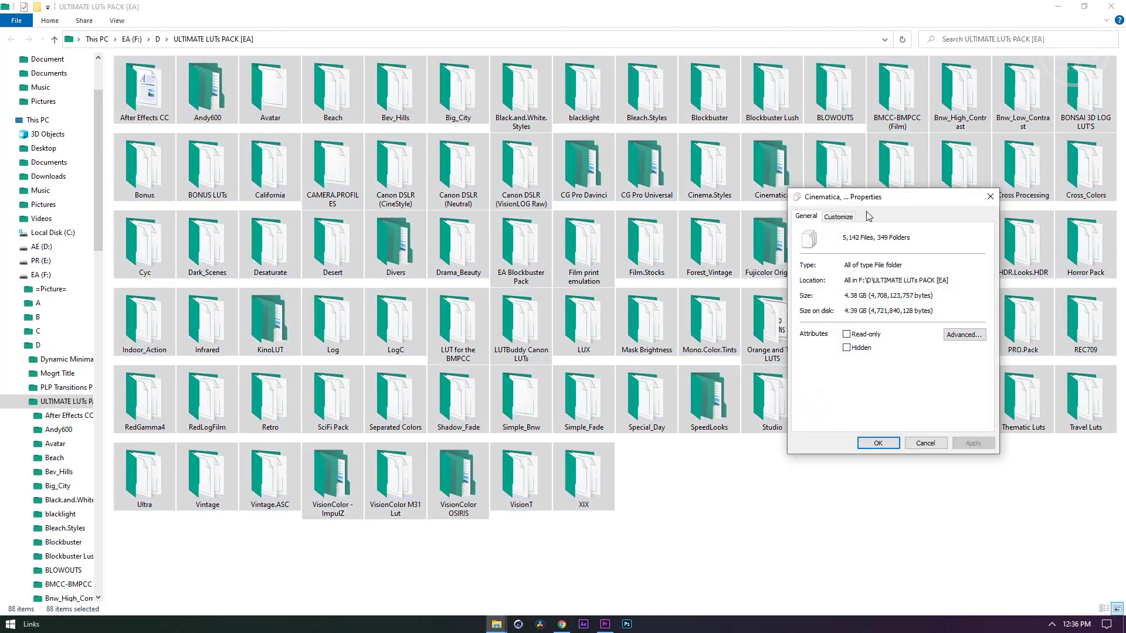
drag(884, 190, 625, 176)
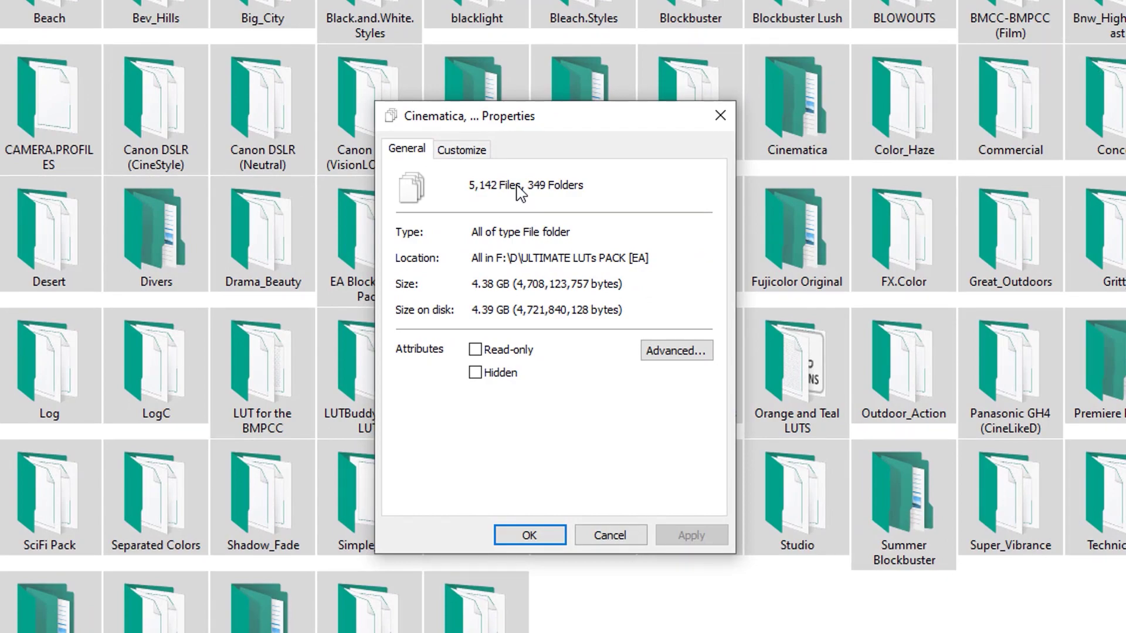
click(530, 534)
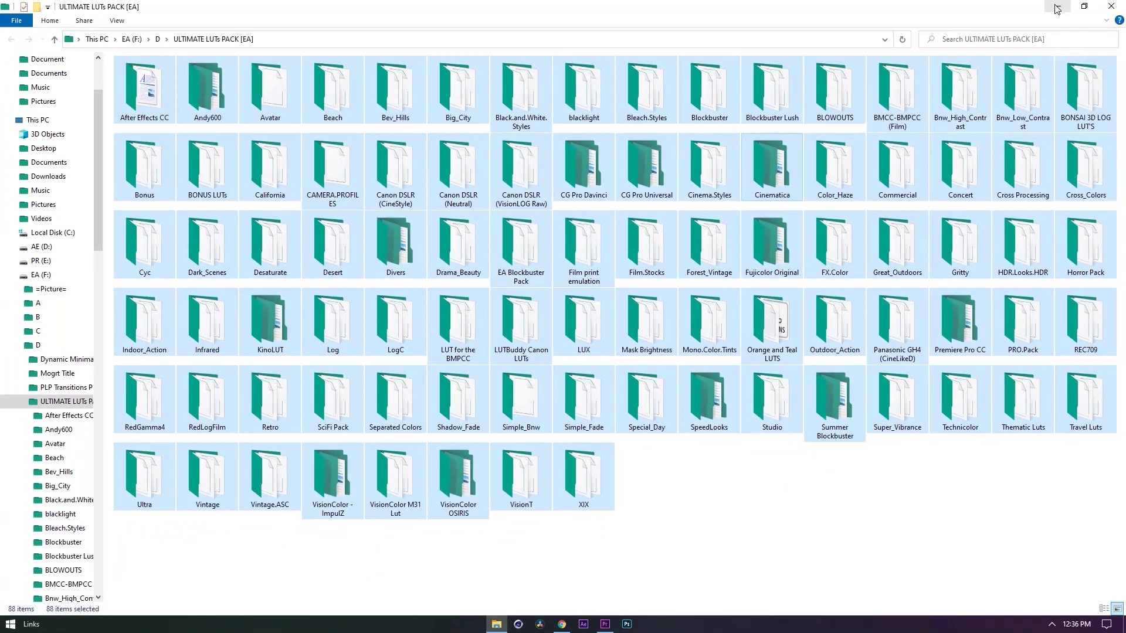
click(1056, 7)
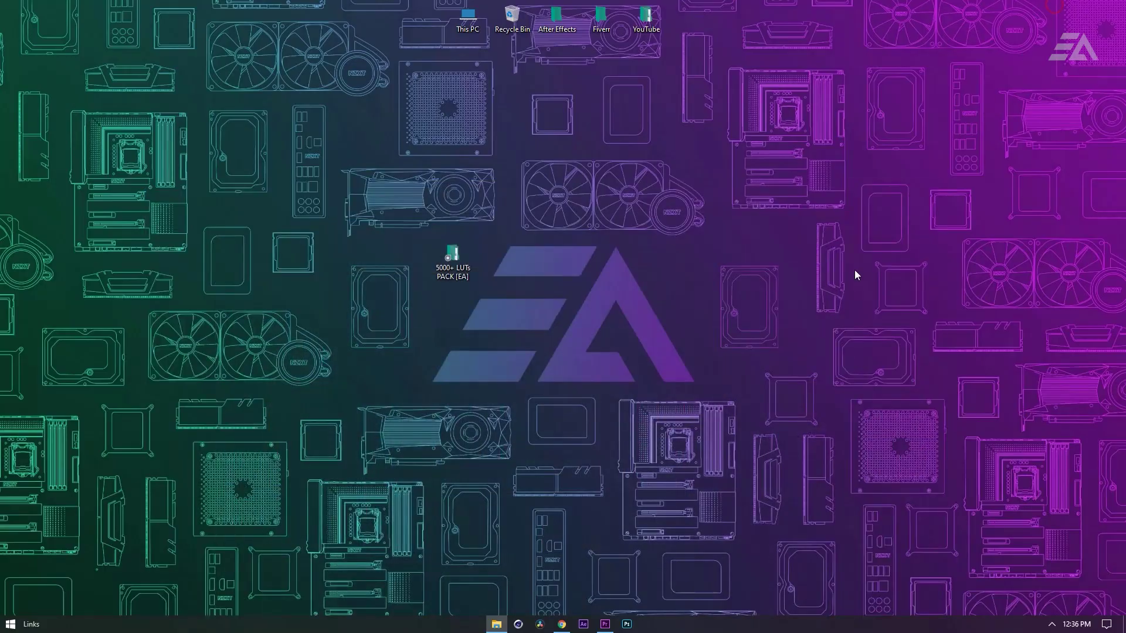
Restore Premiere Pro and show the Lumetri Color panel
click(605, 624)
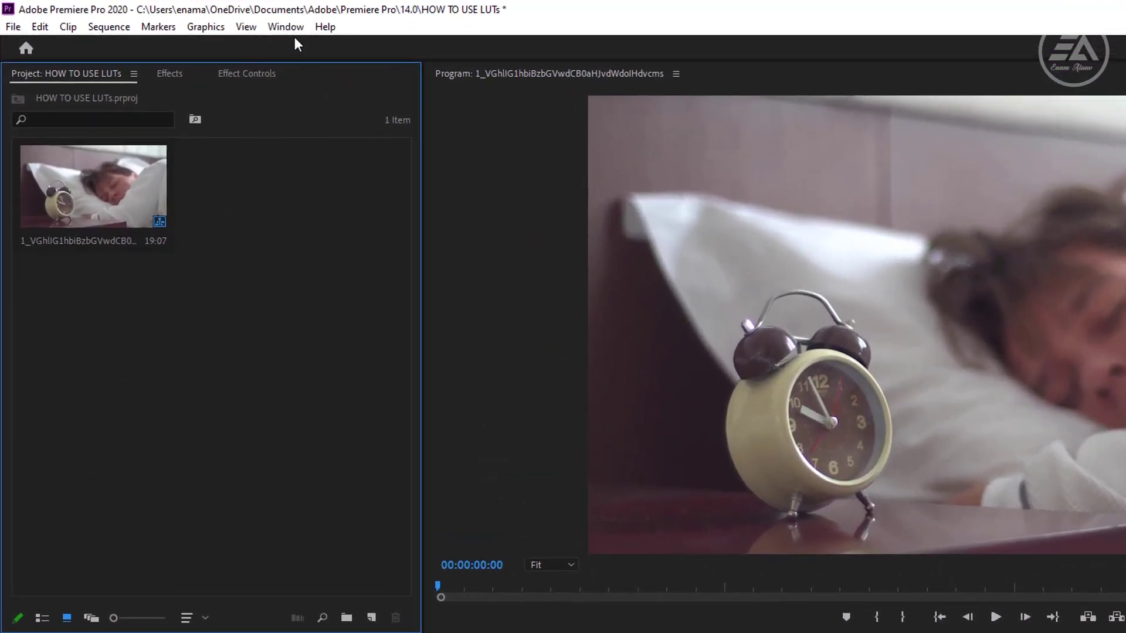
click(205, 20)
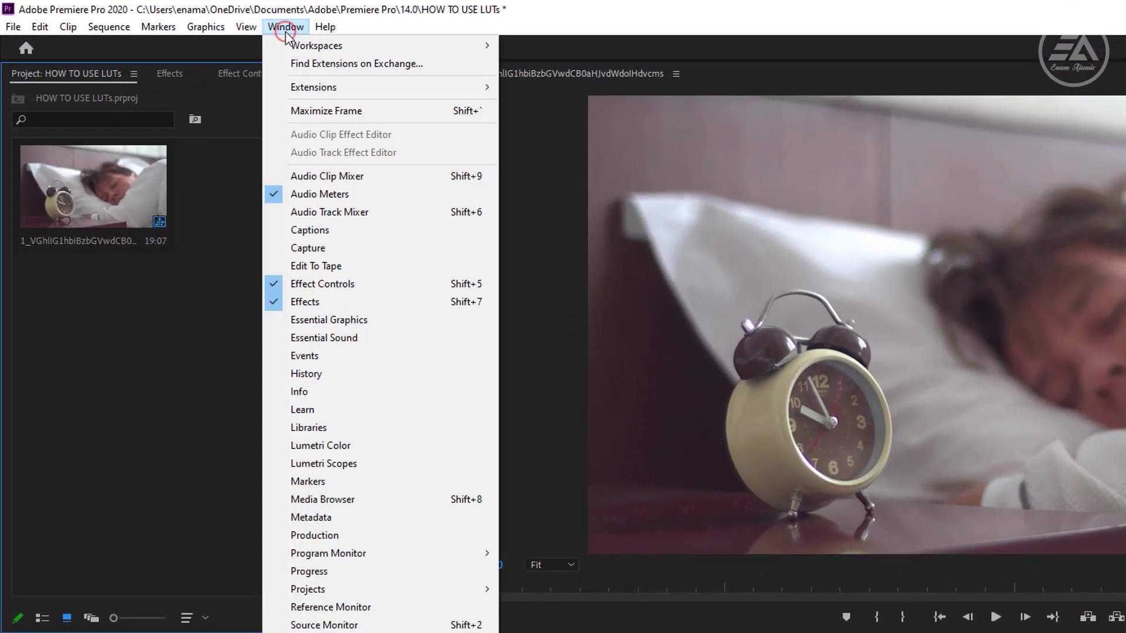
click(368, 447)
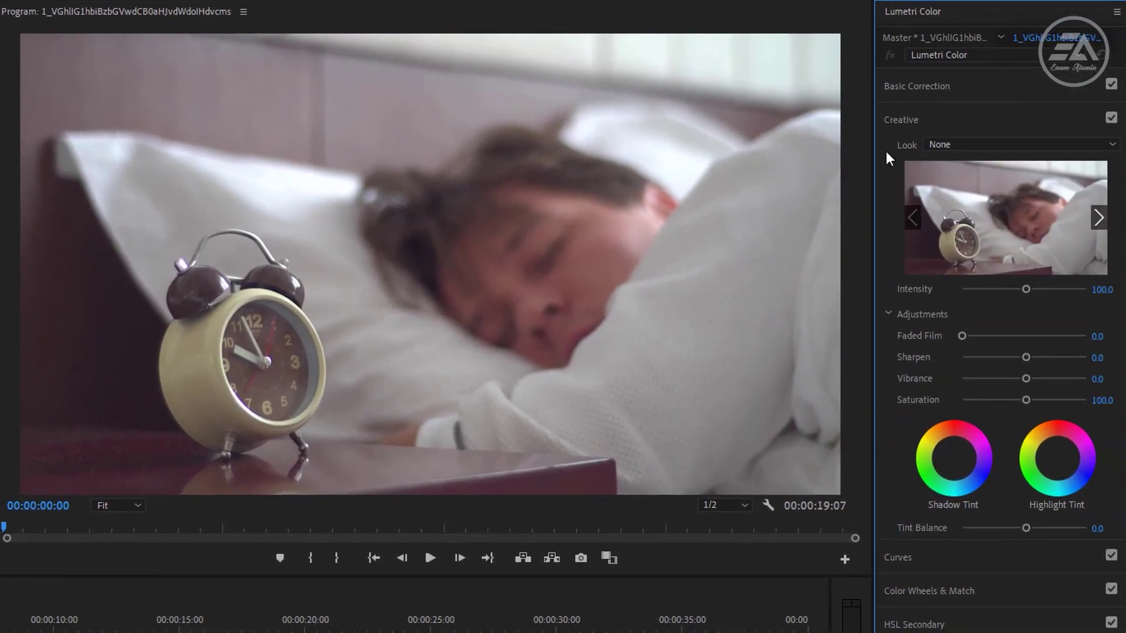
Choose Browse... from the Creative Look list to pick a LUT file
click(927, 121)
click(958, 145)
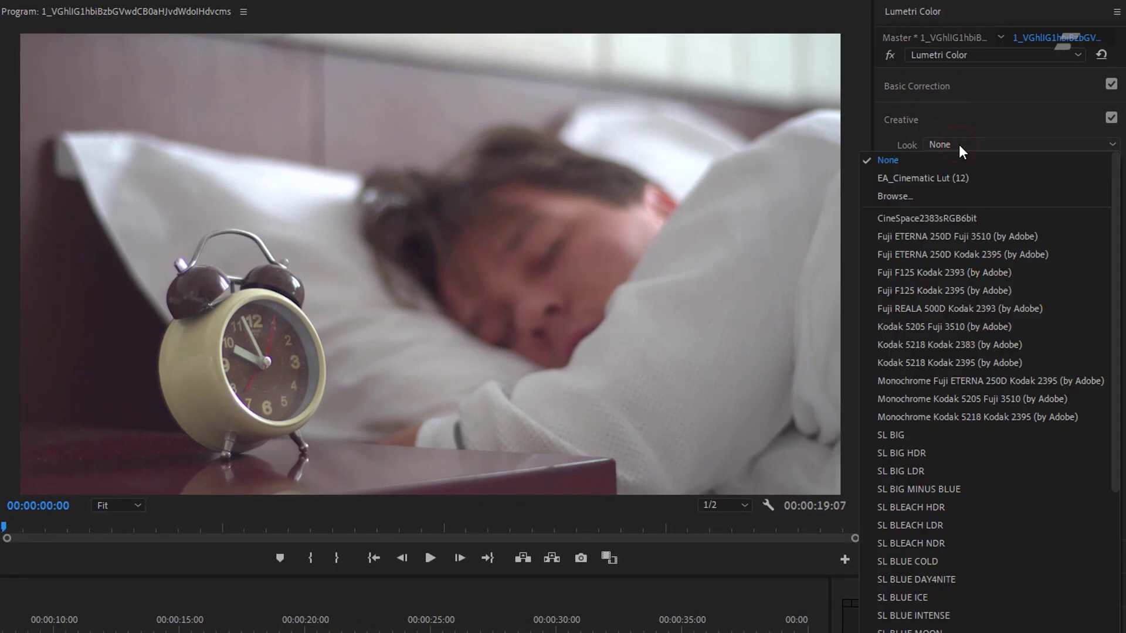
click(942, 196)
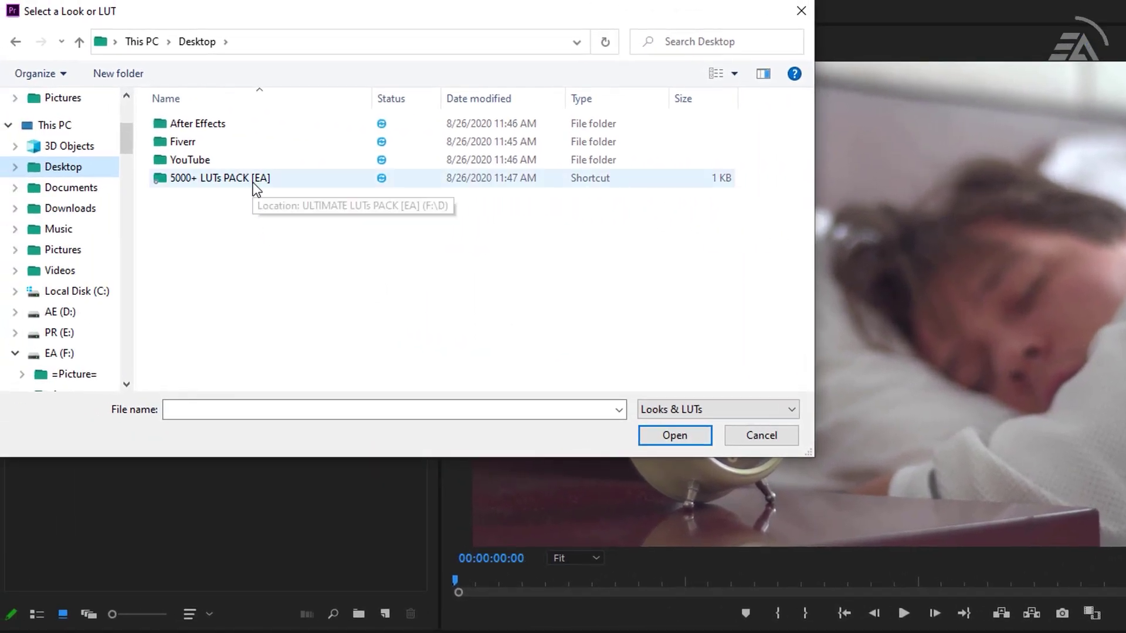
Load EA_Cinematic Lut (12).cube from ULTIMATE LUTs PACK [EA] > Blockbuster as the Creative look
double_click(254, 179)
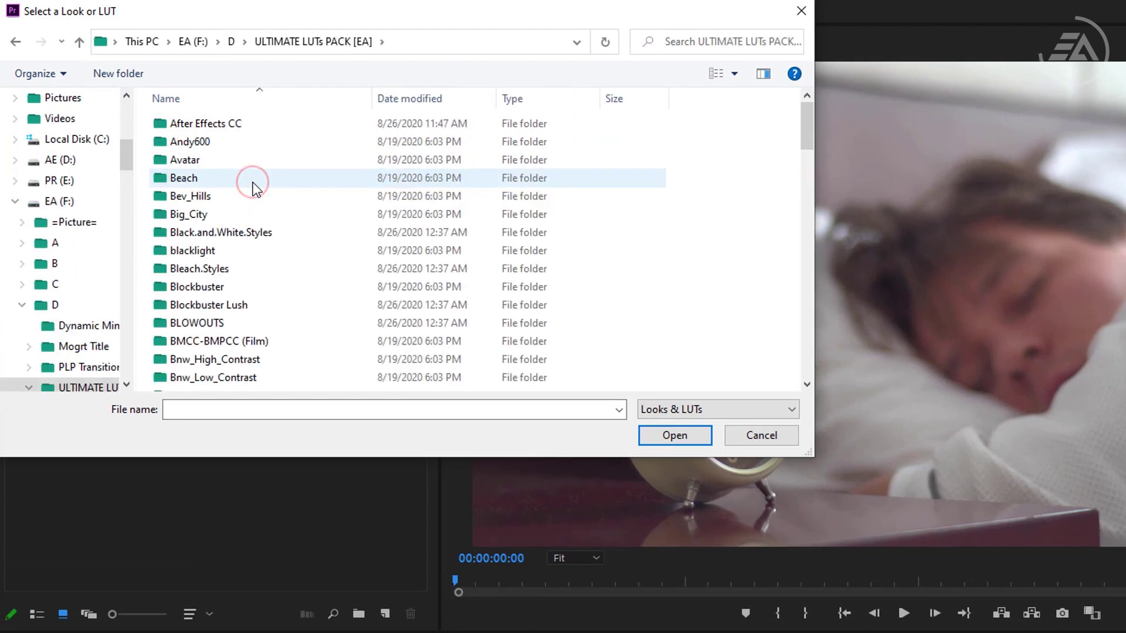
double_click(246, 297)
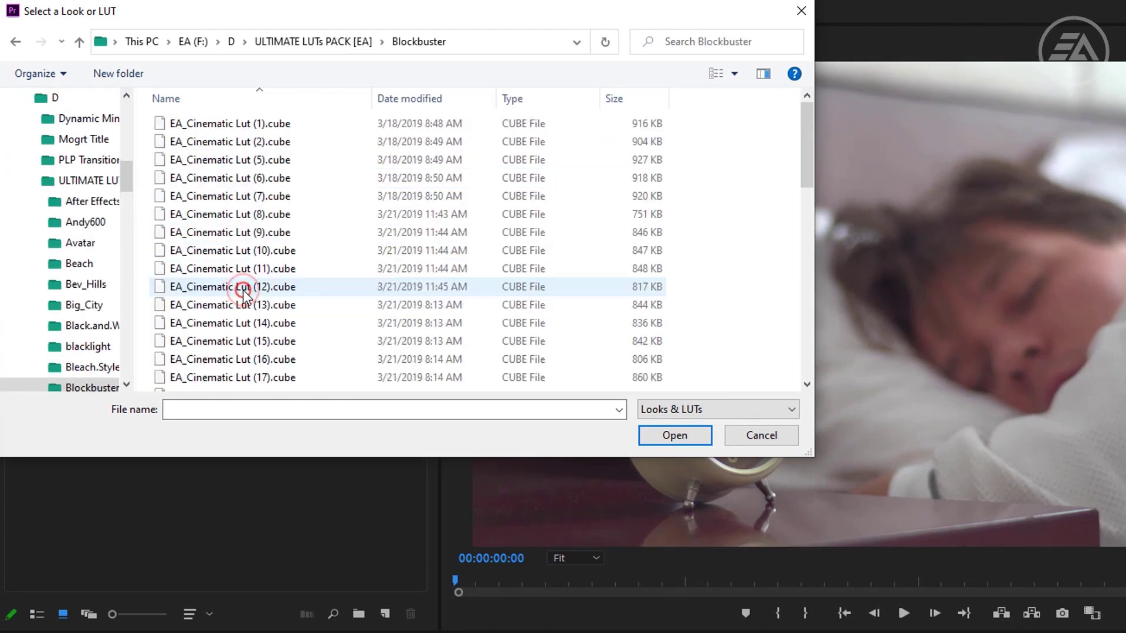
click(321, 293)
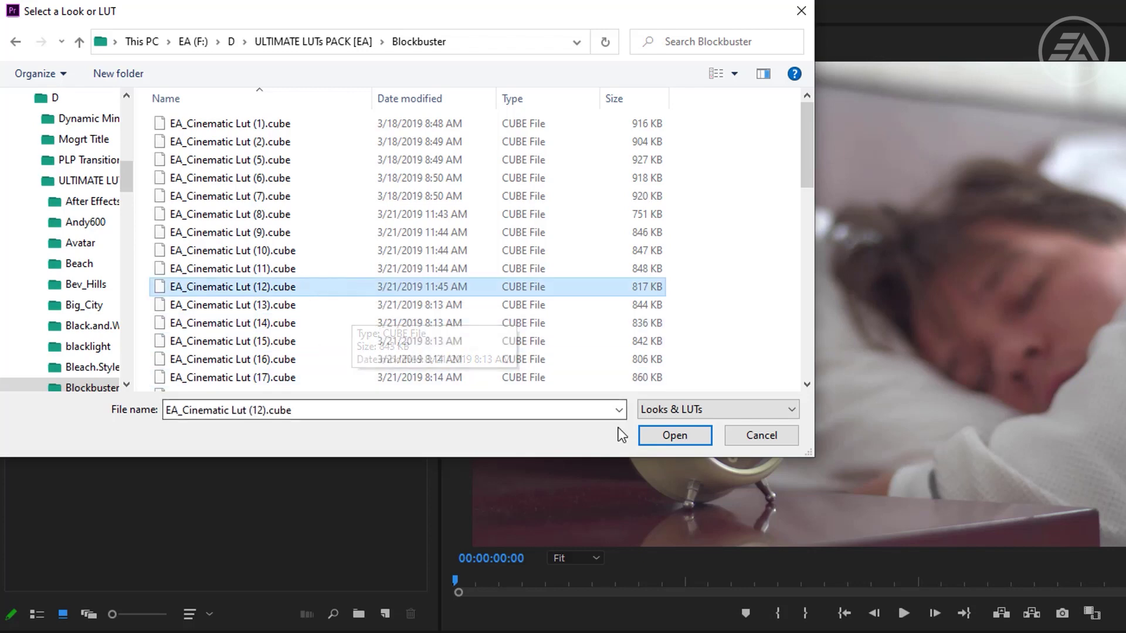
click(695, 442)
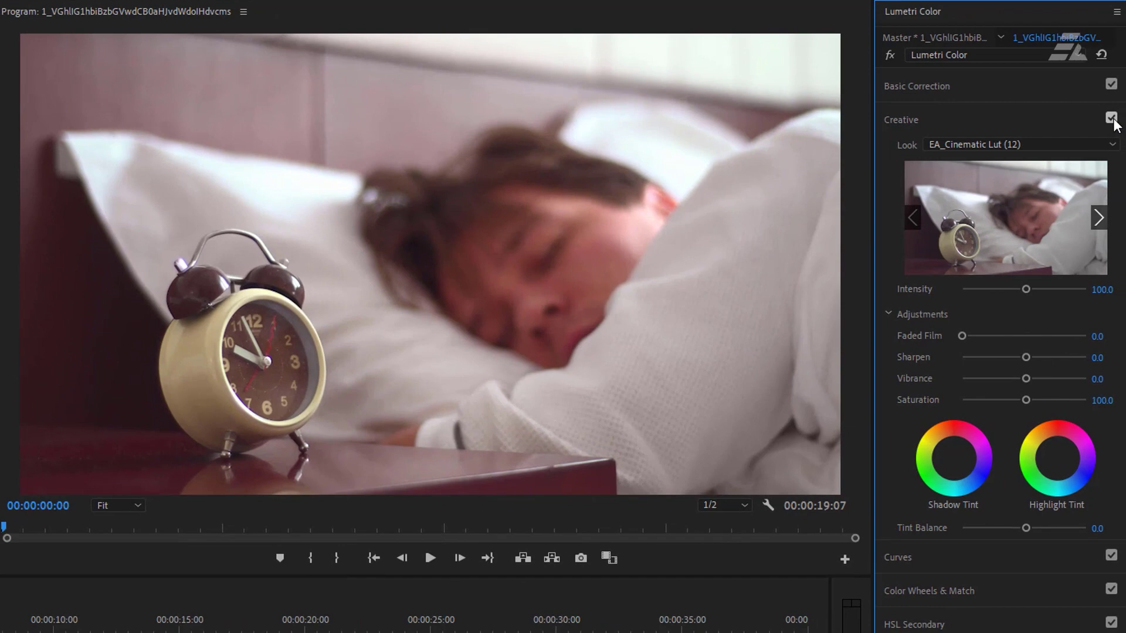
Compare the clip with the look off and on, then set Intensity to 80.3
click(1111, 119)
click(1110, 118)
click(1110, 119)
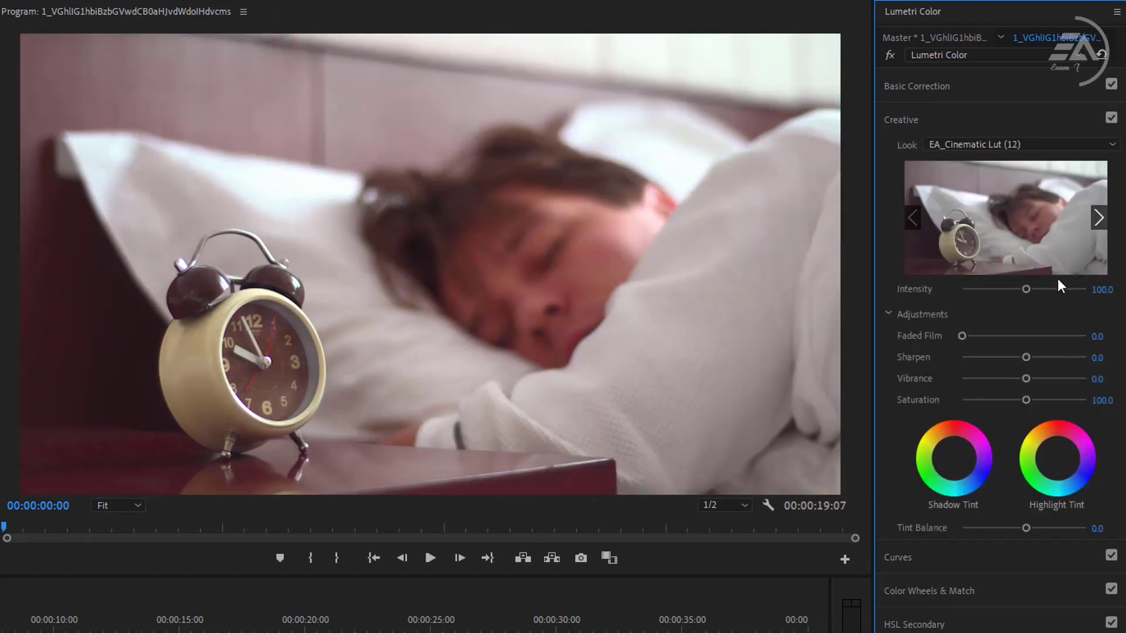
drag(1024, 289, 1017, 290)
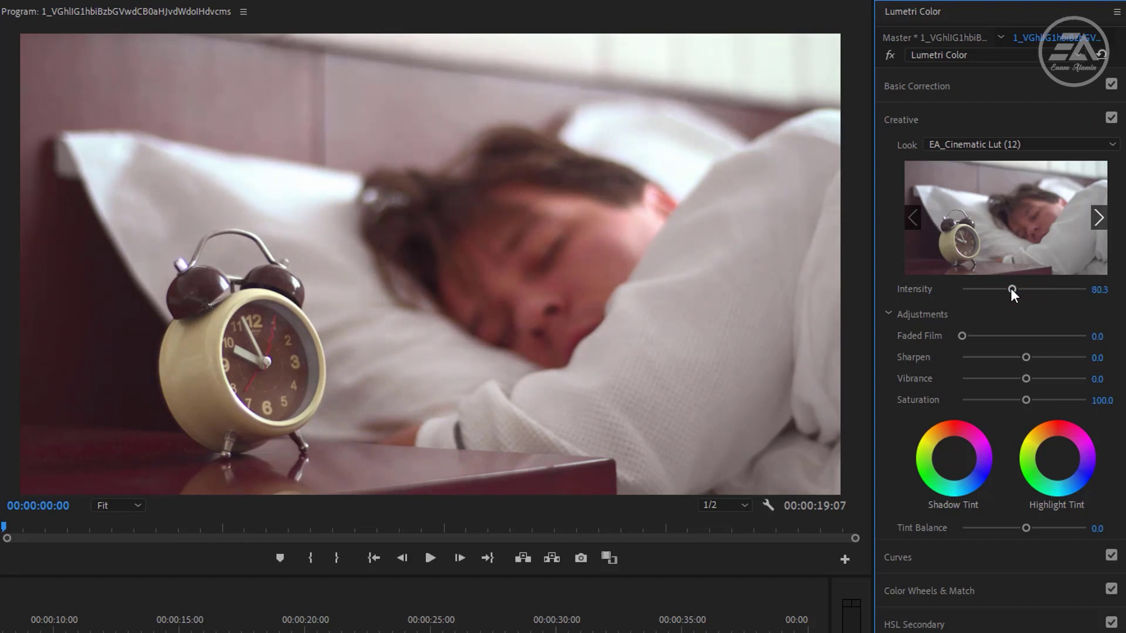
Play the graded clip, compare it with the look off and on, then minimize Premiere
click(429, 559)
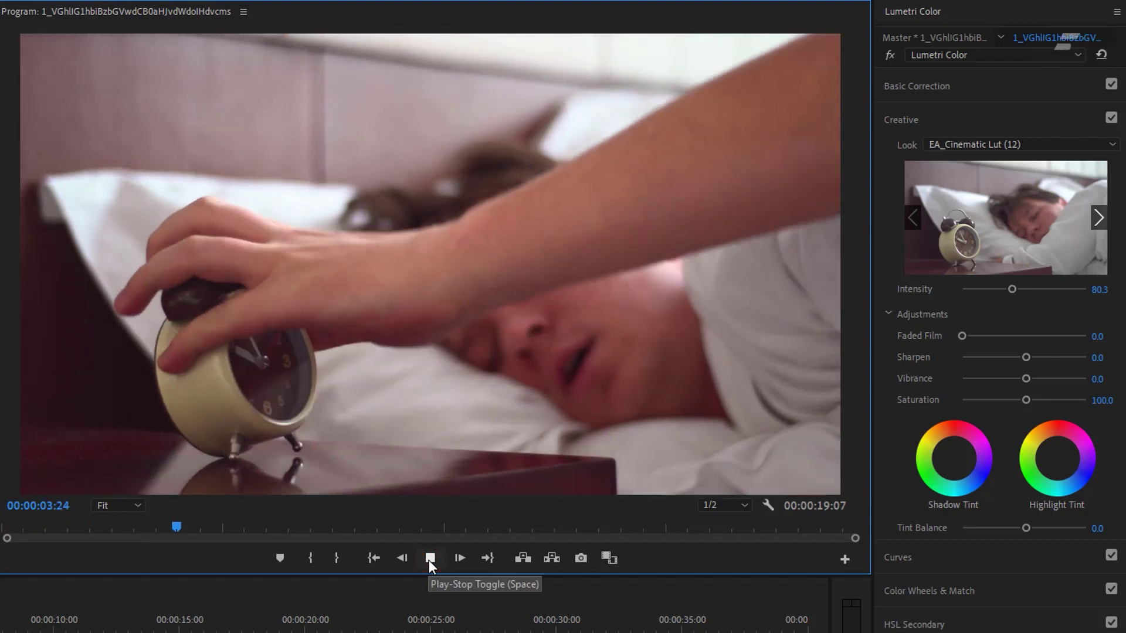
click(429, 561)
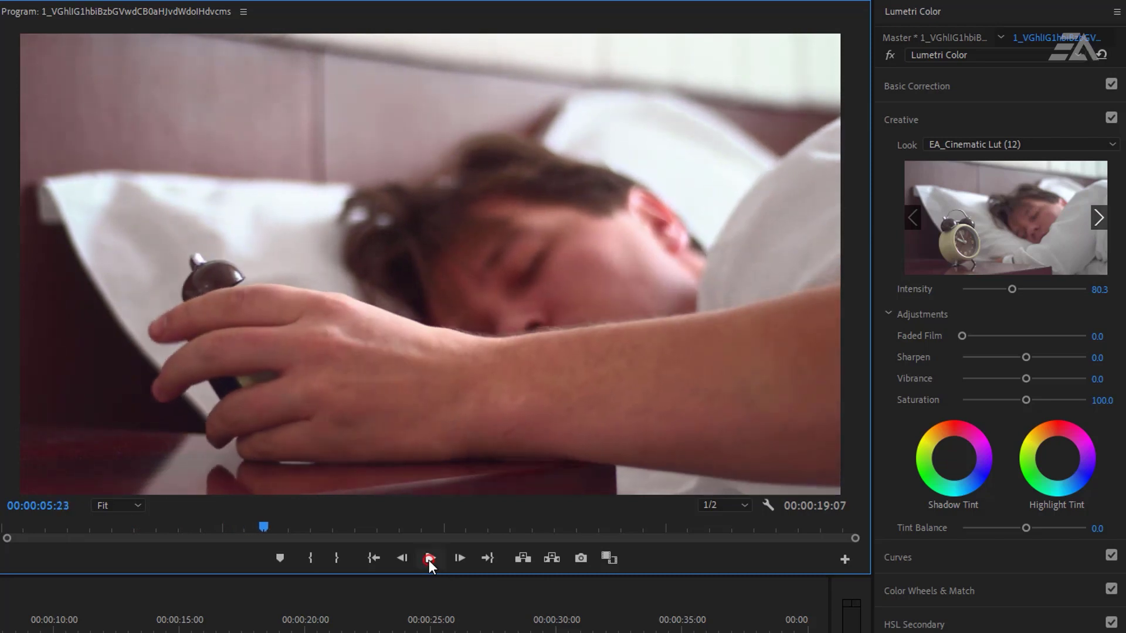
click(1109, 117)
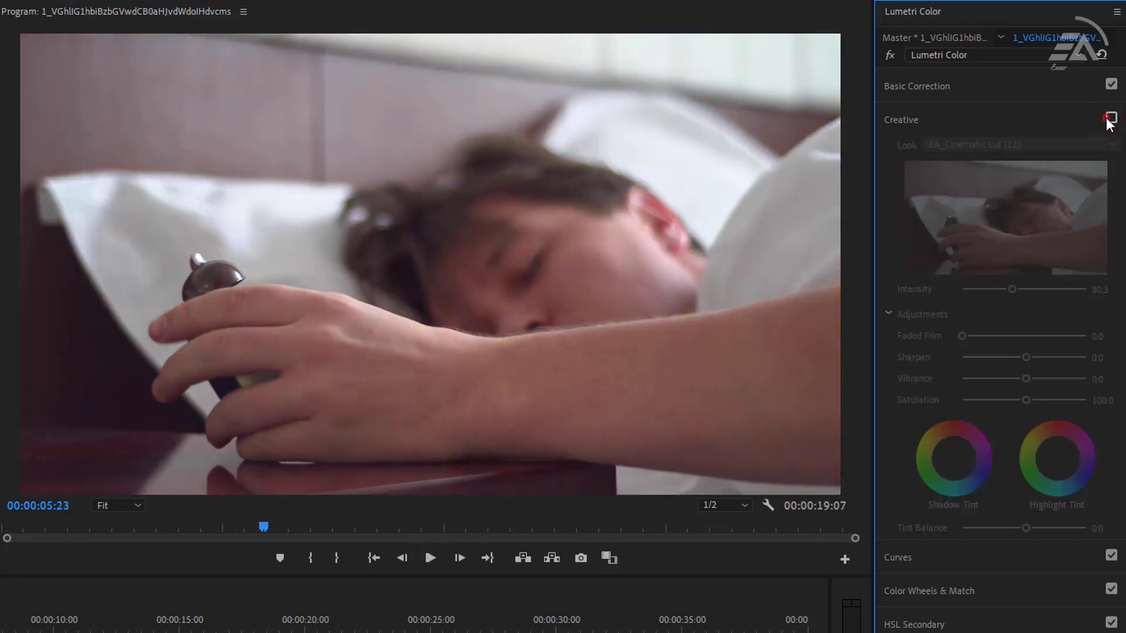
click(1109, 121)
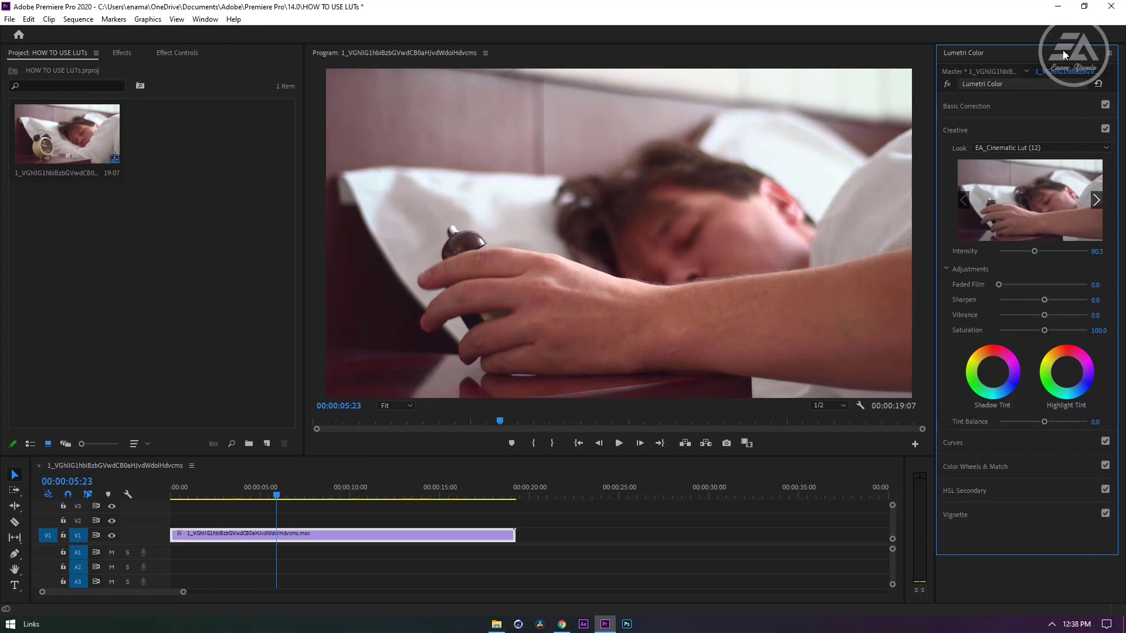
click(1059, 9)
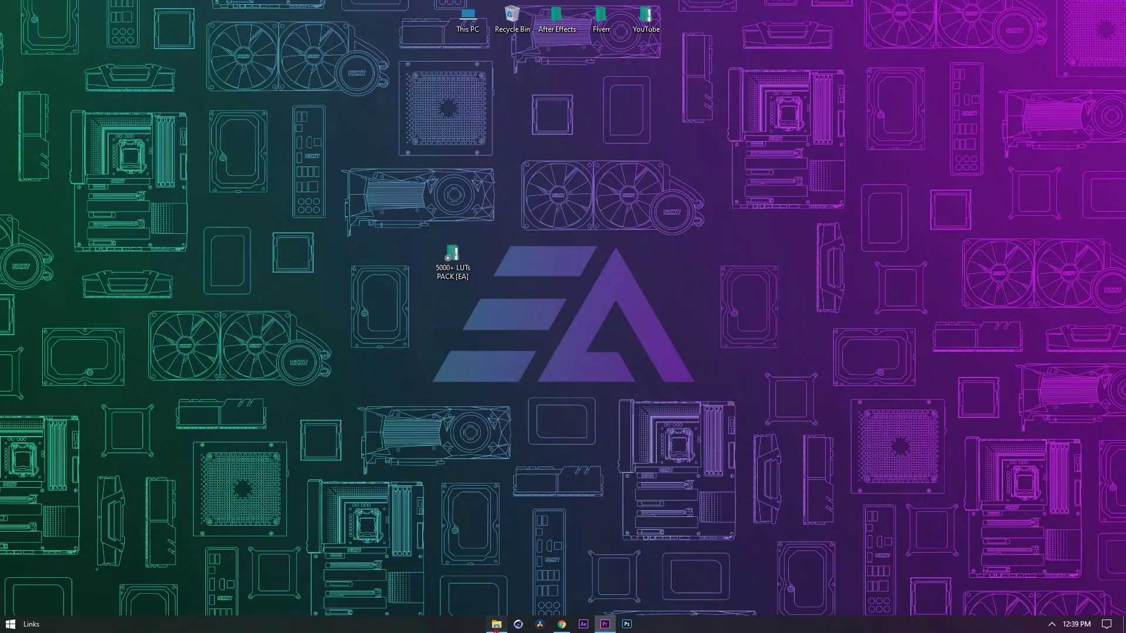
Restore the LUT pack window and copy its Blockbuster folder
click(496, 623)
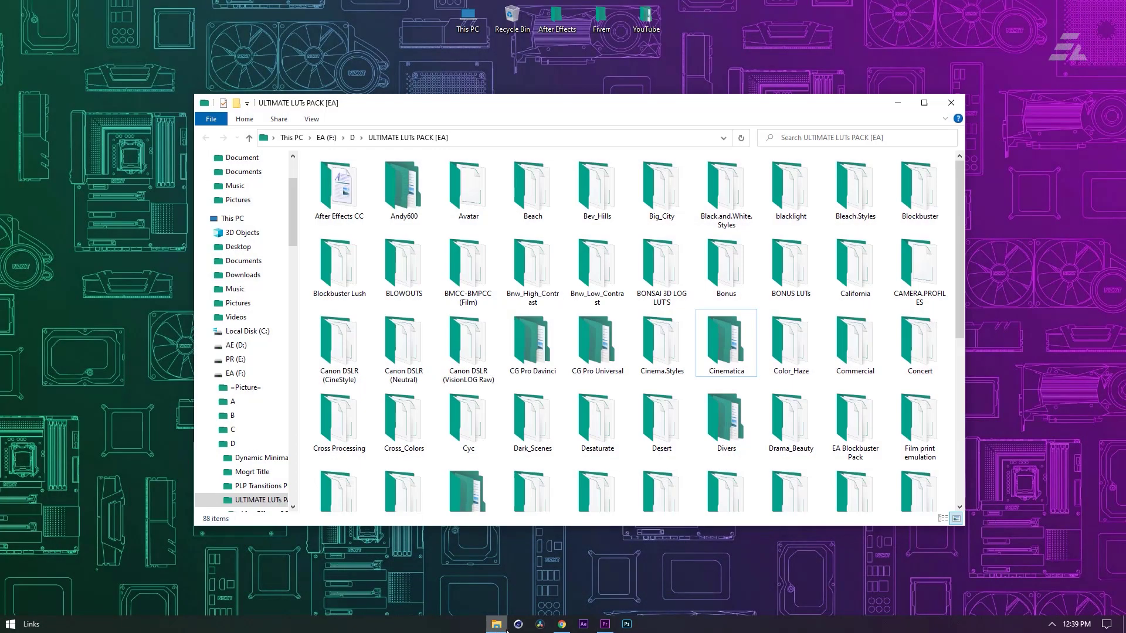
click(922, 201)
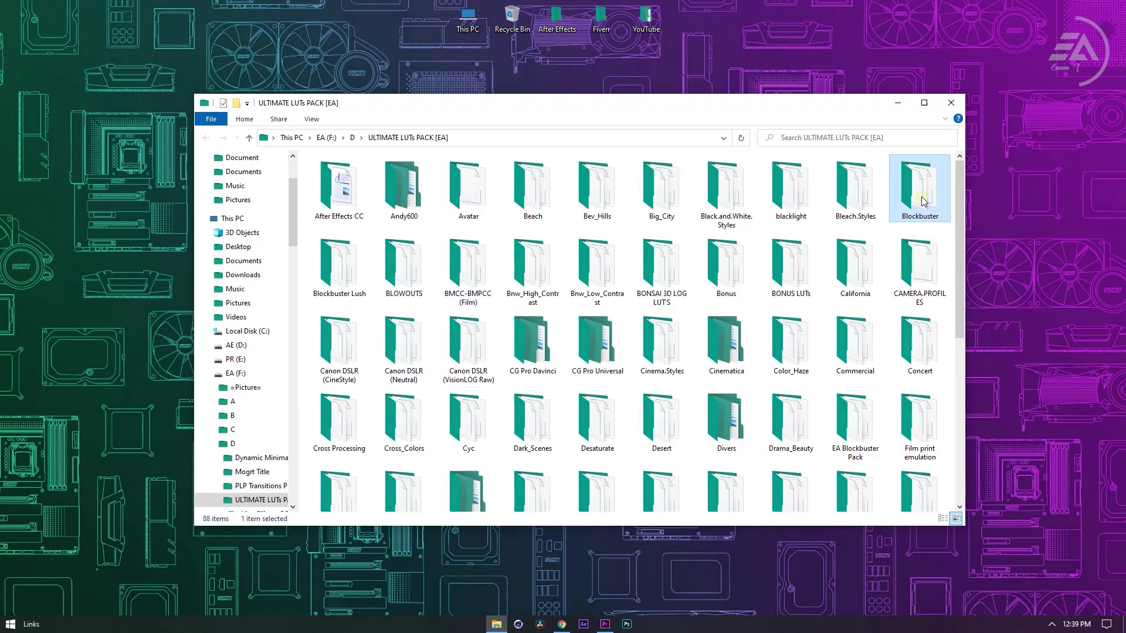
right_click(922, 202)
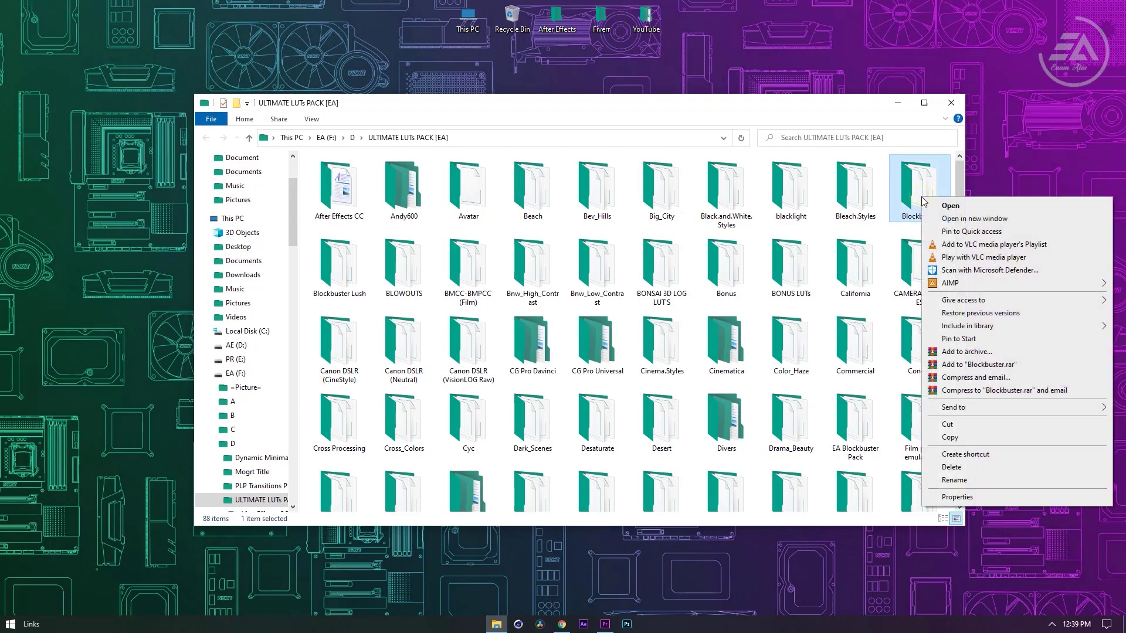
click(960, 443)
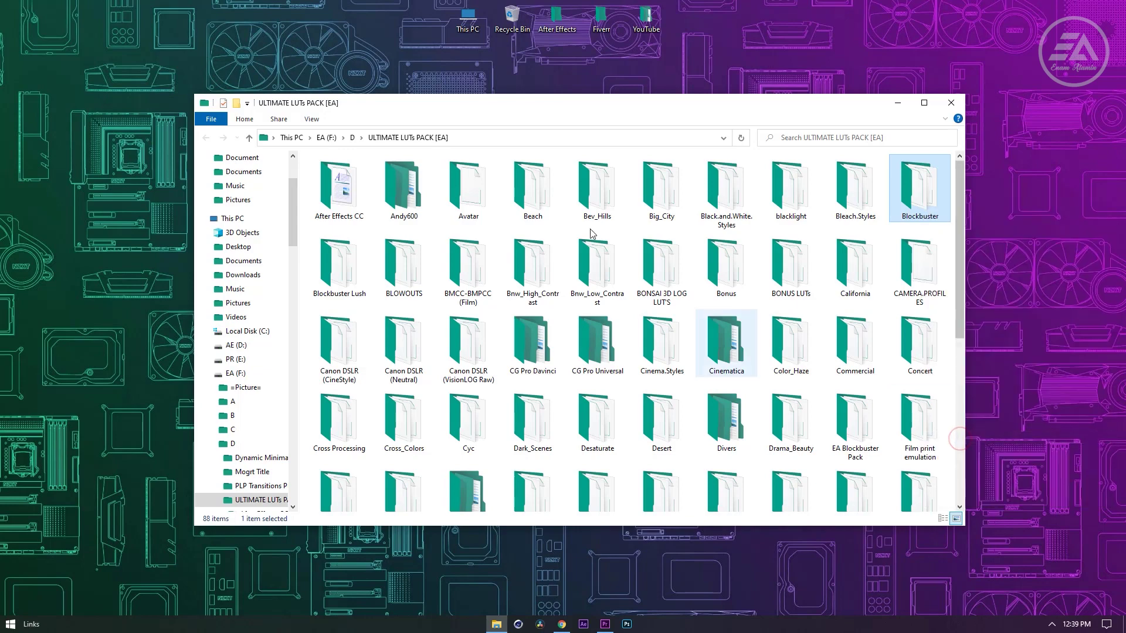
Browse to C:\Program Files\Adobe\Adobe Premiere Pro 2020 in a new This PC window
double_click(479, 26)
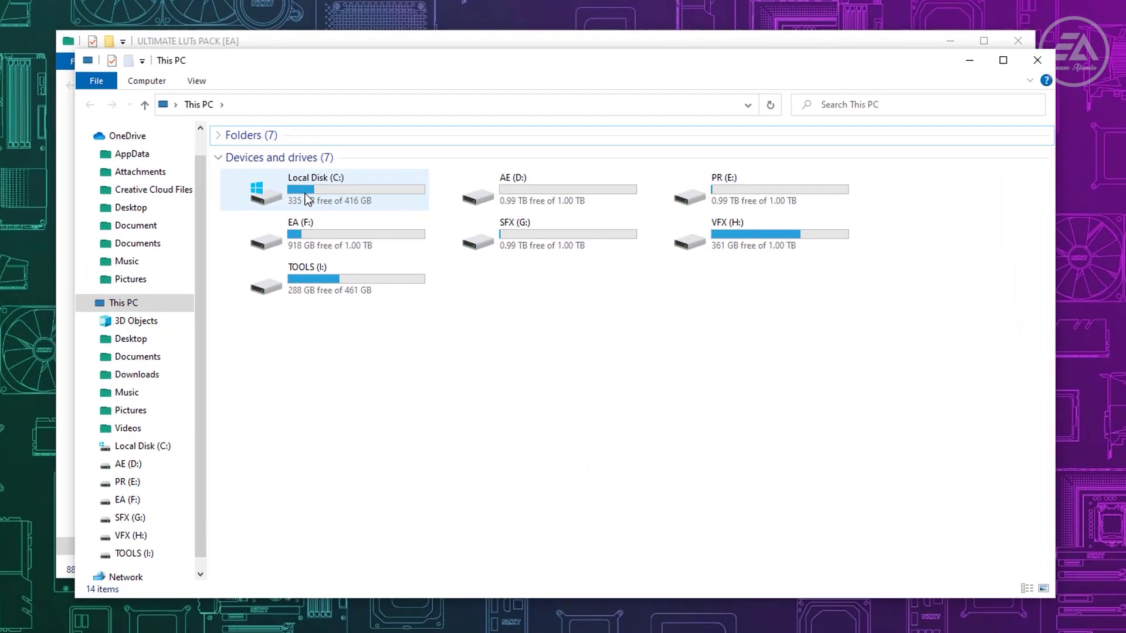
double_click(305, 194)
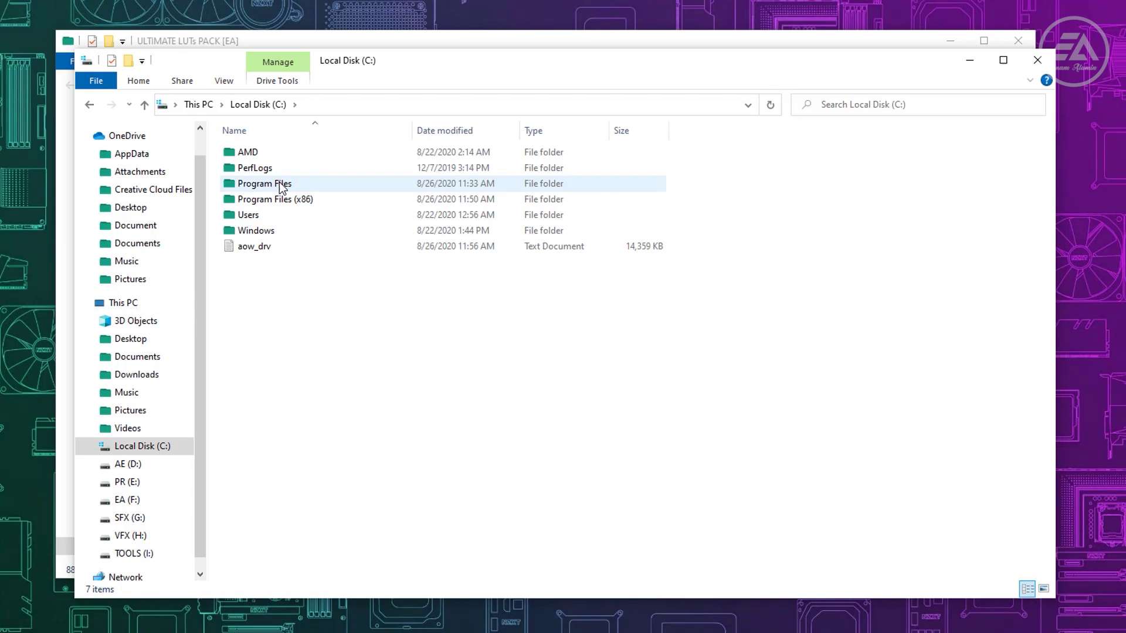
click(306, 185)
double_click(305, 183)
click(260, 153)
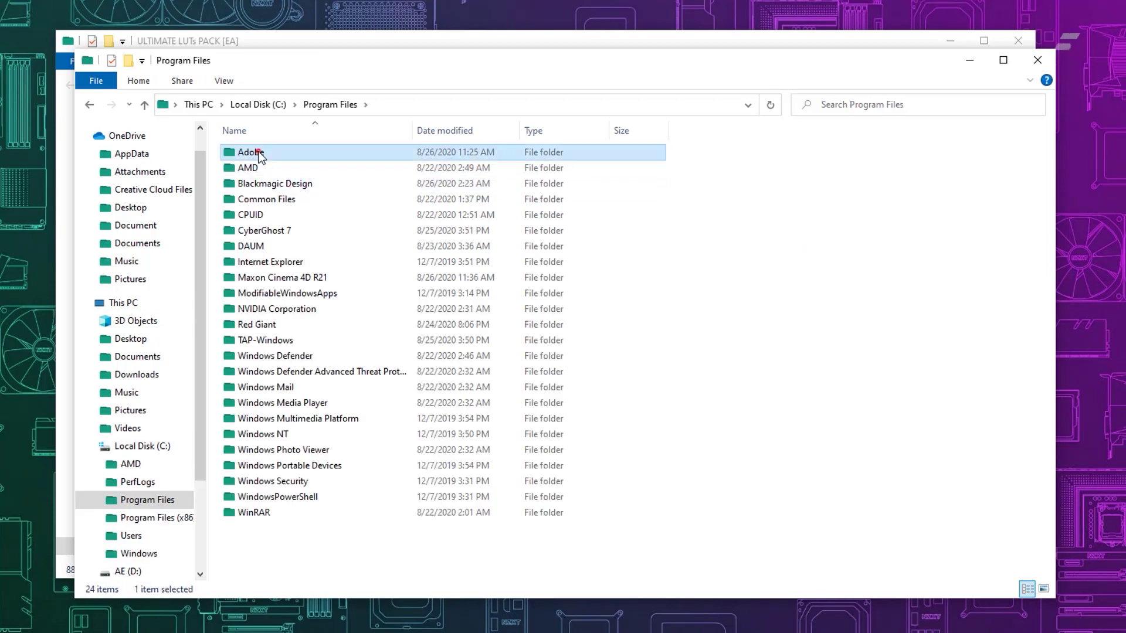
double_click(298, 156)
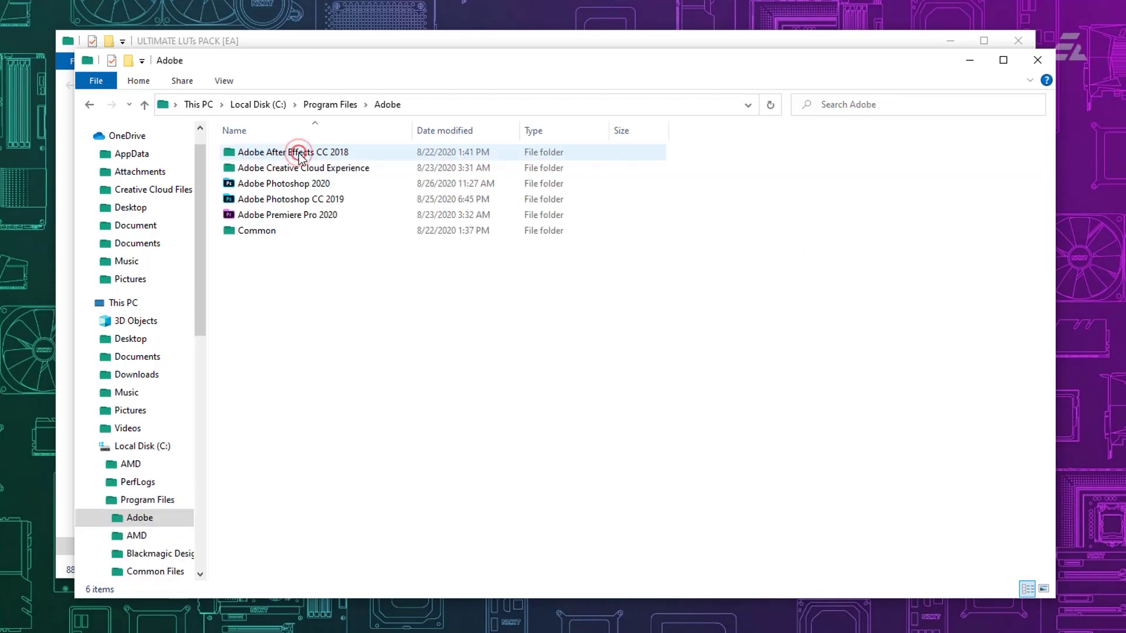
click(290, 215)
double_click(342, 215)
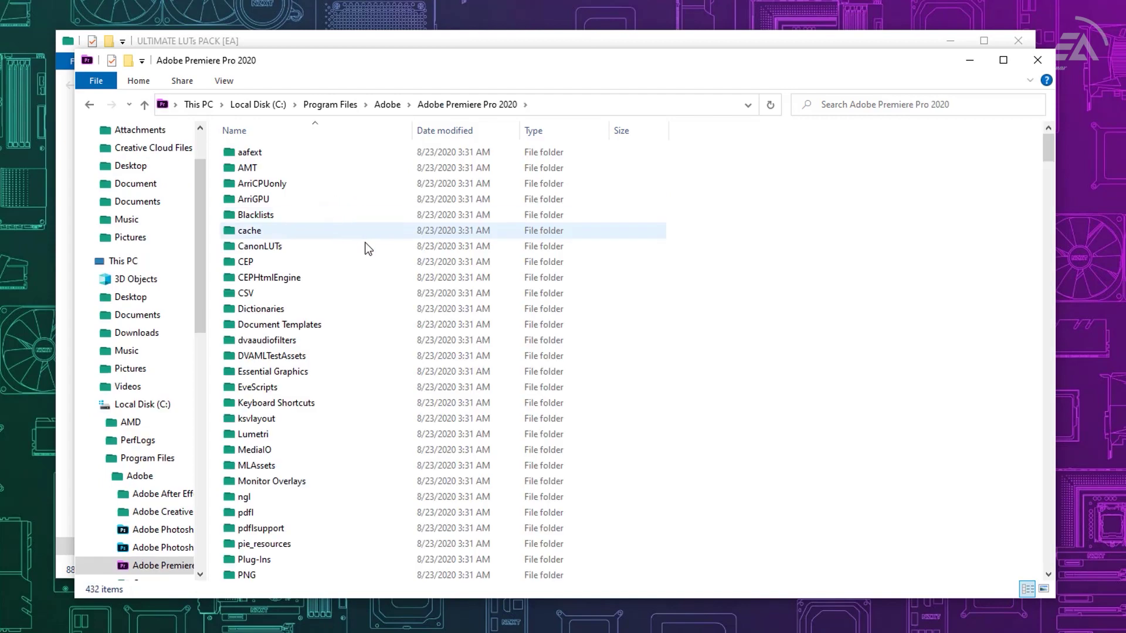
scroll(365, 242, down, 1)
Continue into the Lumetri > LUTs > Creative folder
click(282, 403)
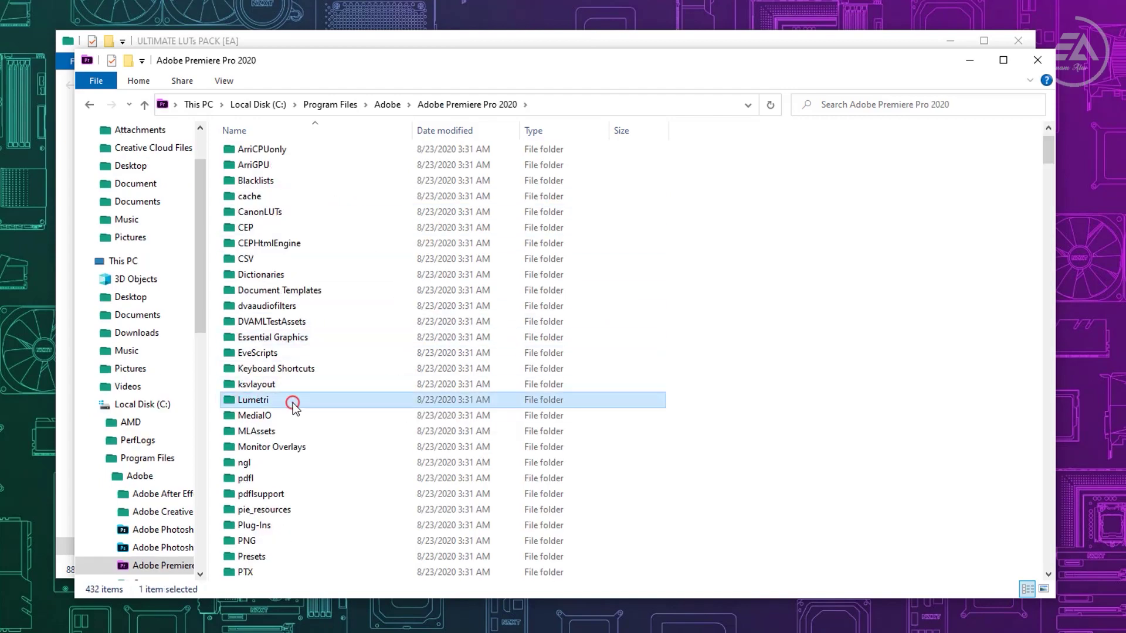
double_click(292, 403)
click(249, 248)
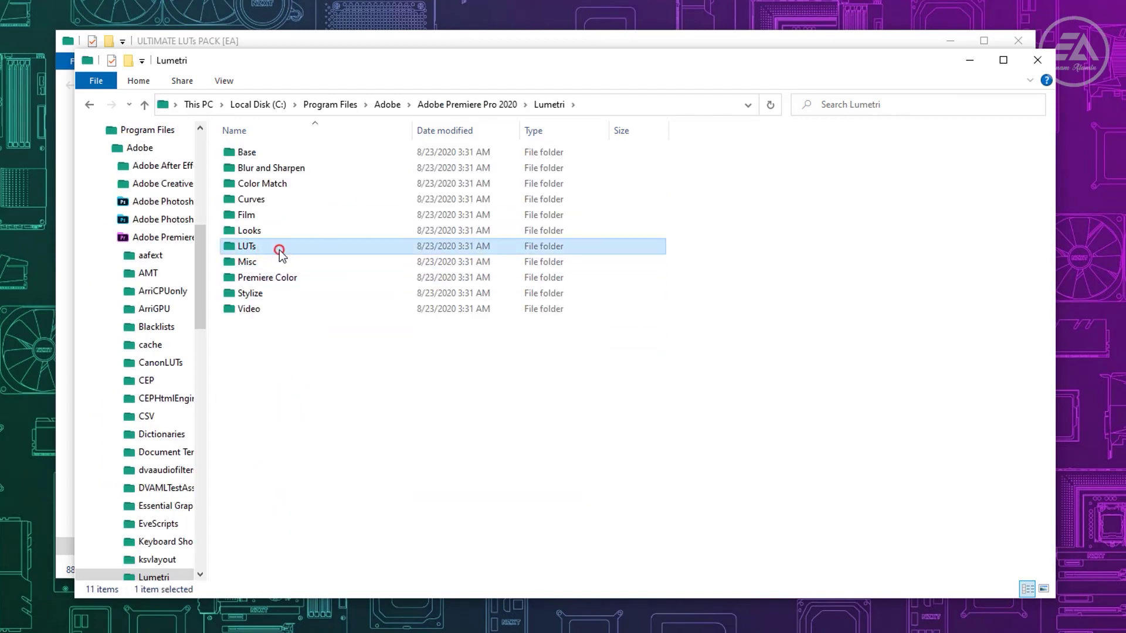
double_click(251, 248)
click(249, 155)
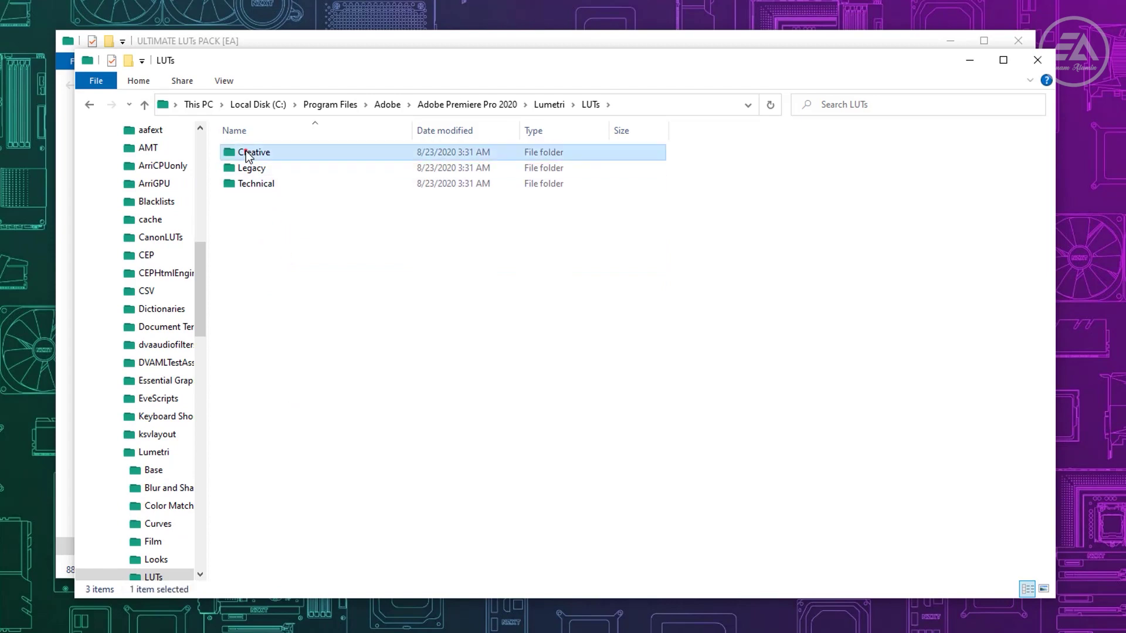
double_click(302, 158)
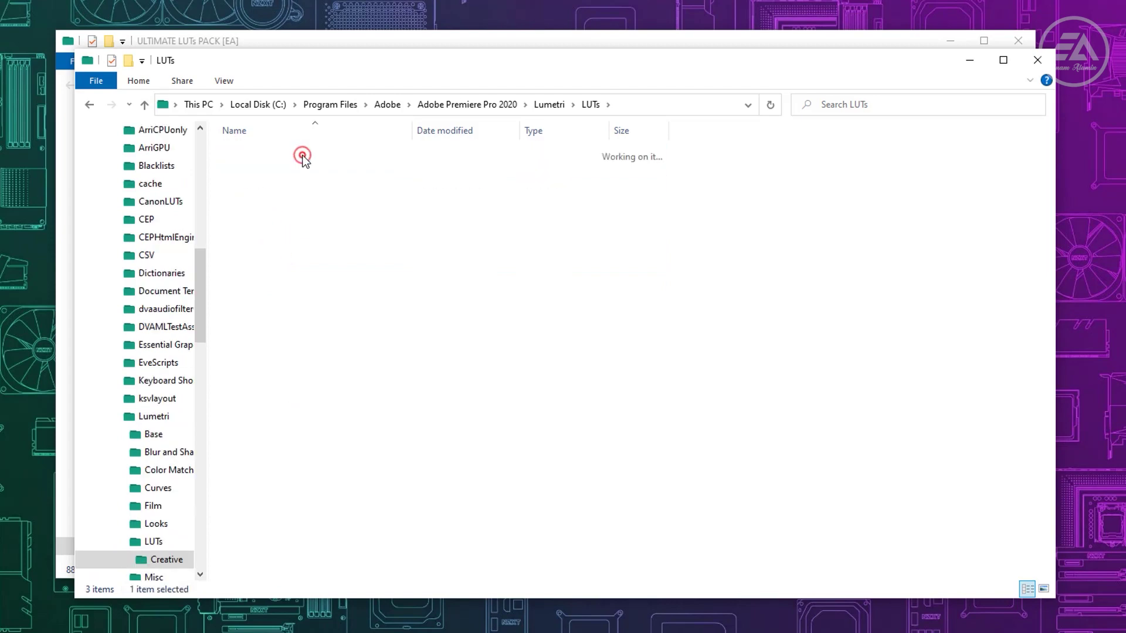
Paste Blockbuster there with administrator permission and close both Explorer windows
right_click(783, 244)
click(832, 342)
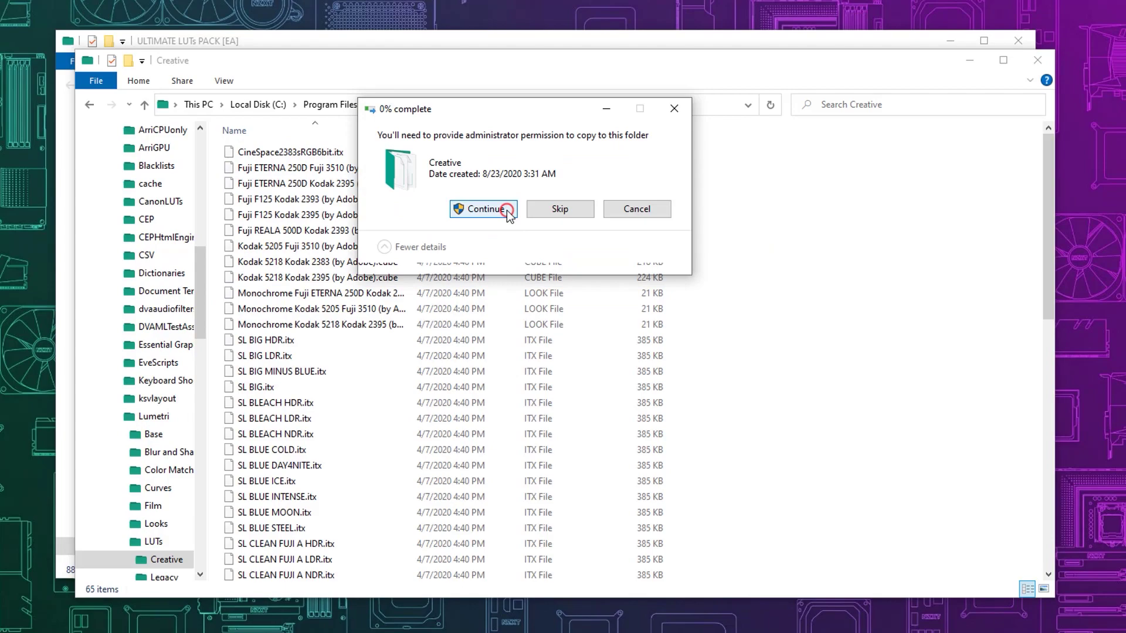
click(506, 210)
click(1038, 60)
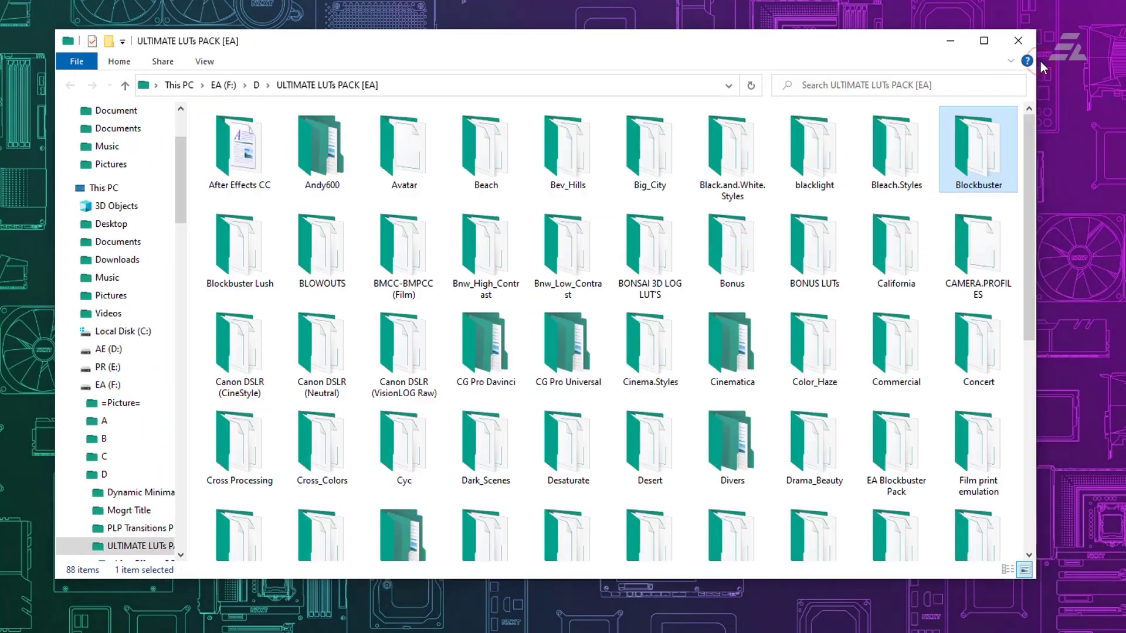
click(1017, 41)
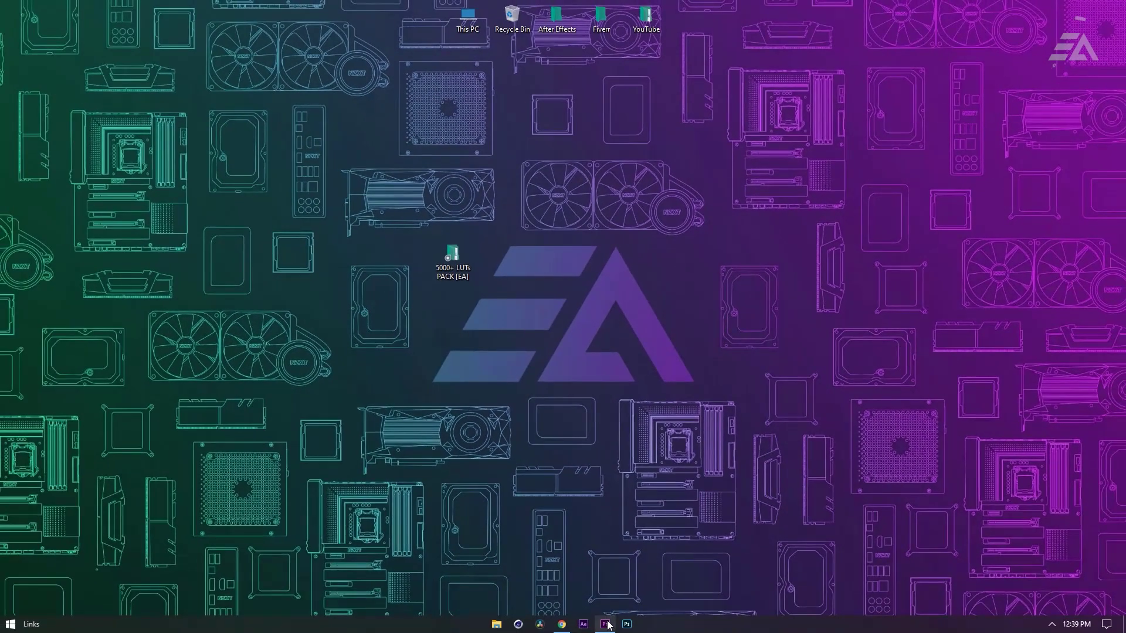
Restore Premiere Pro, close it, and relaunch it from the taskbar
click(605, 624)
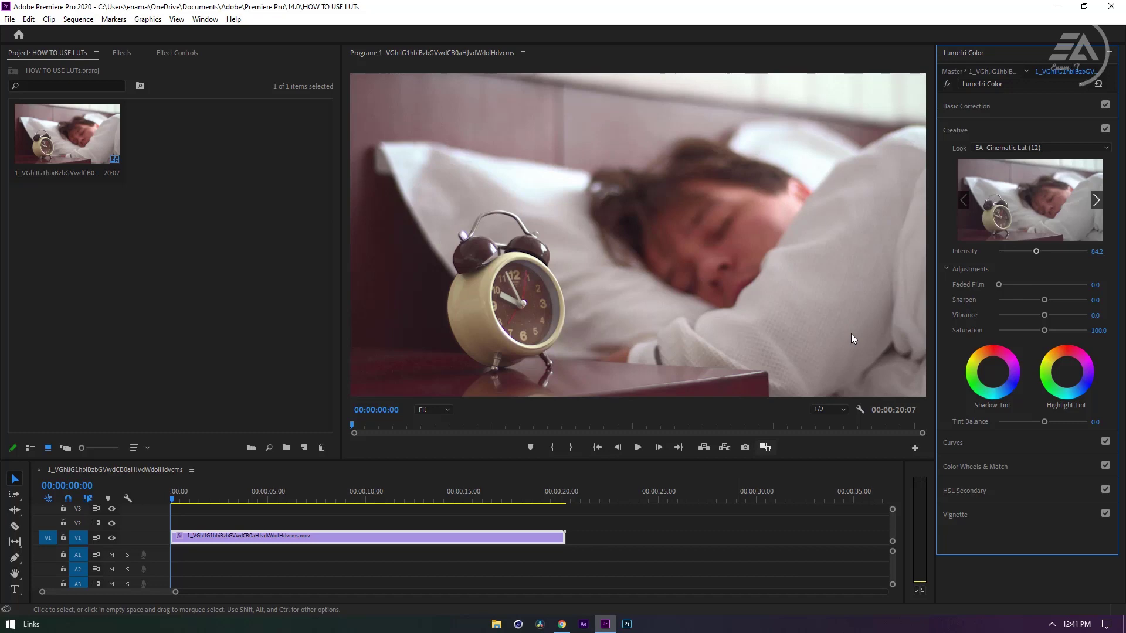
click(1114, 13)
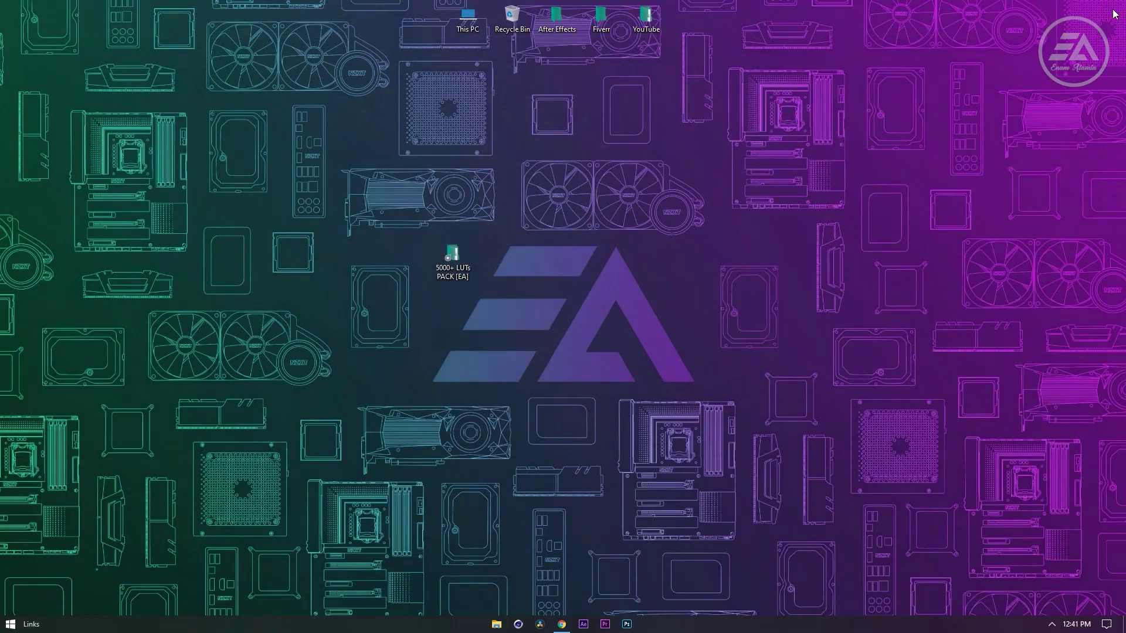
click(606, 624)
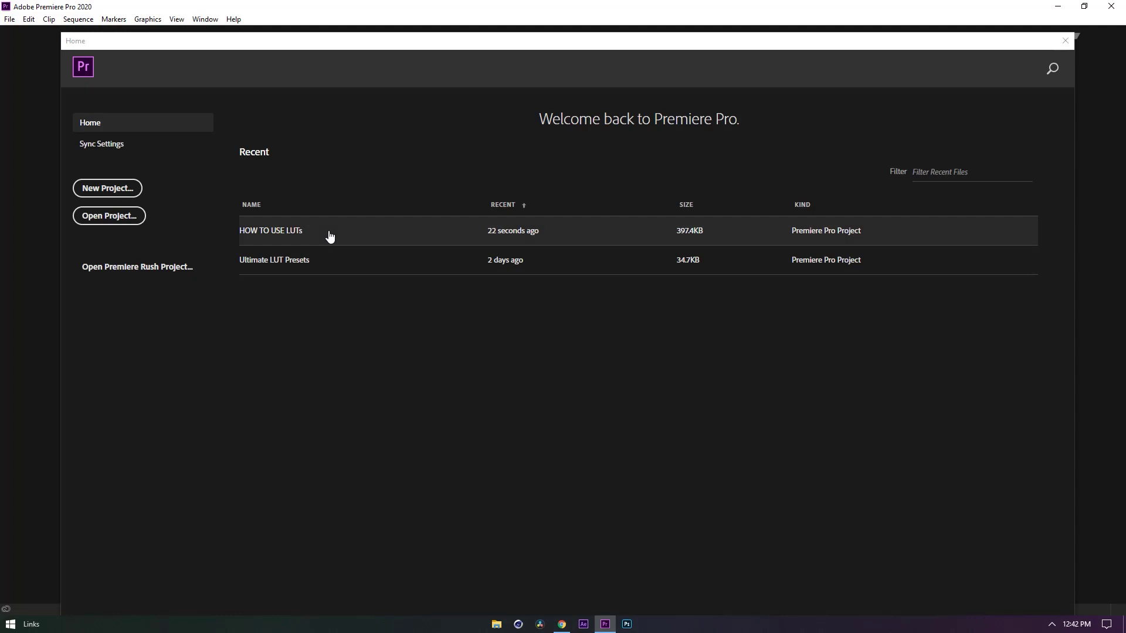
Reopen the HOW TO USE LUTs project and switch the Creative look to EA_Cinematic Lut (1)
click(329, 234)
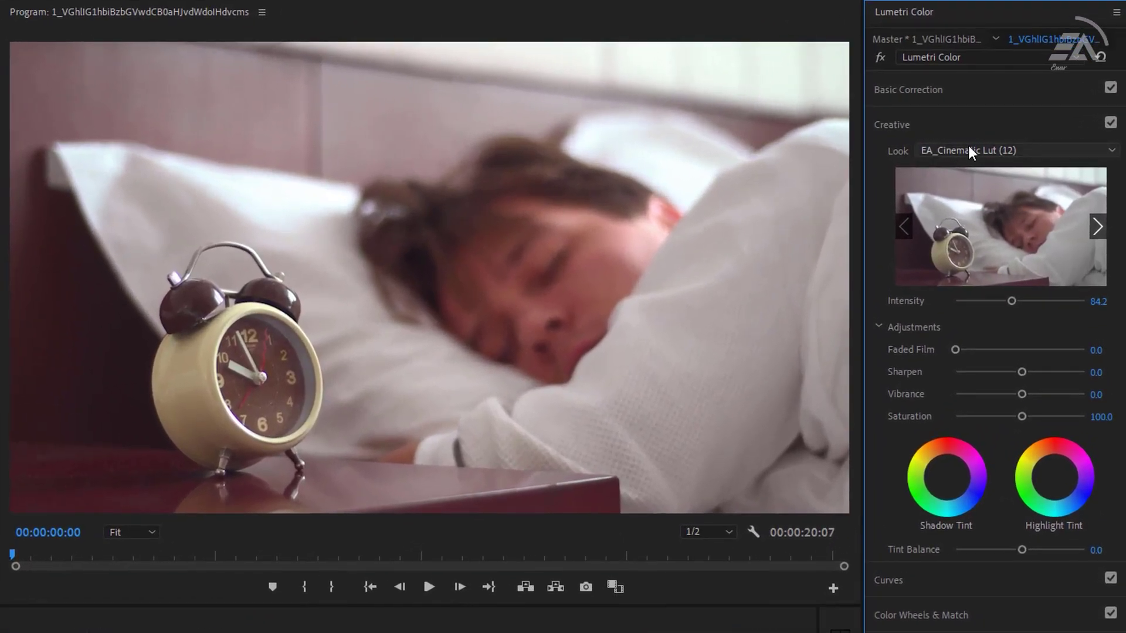
click(969, 152)
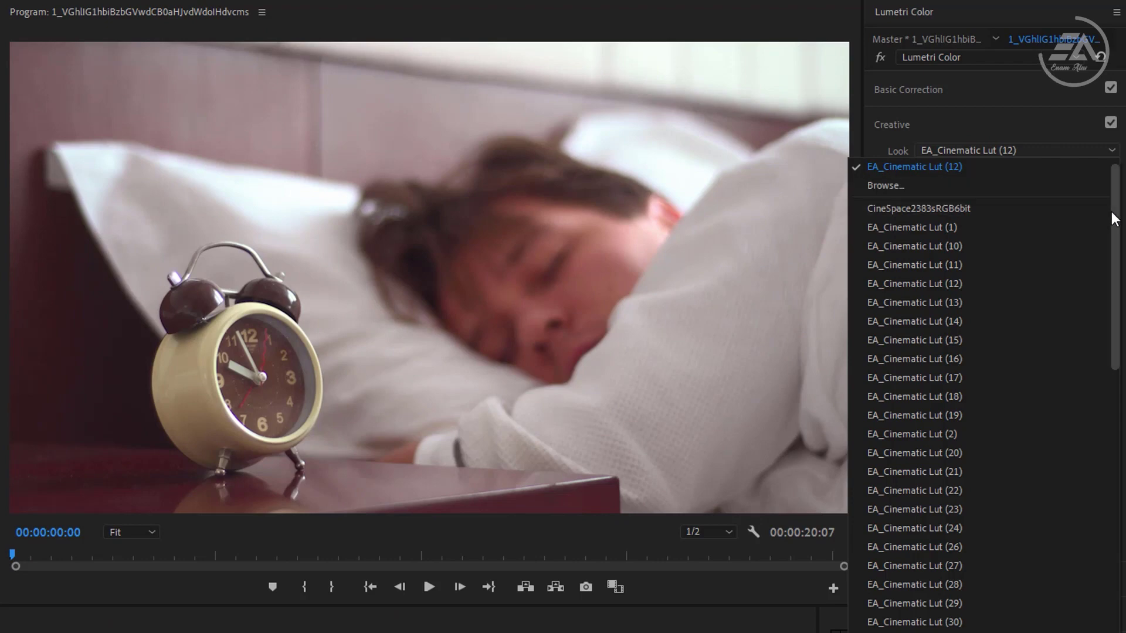
scroll(1115, 220, down, 5)
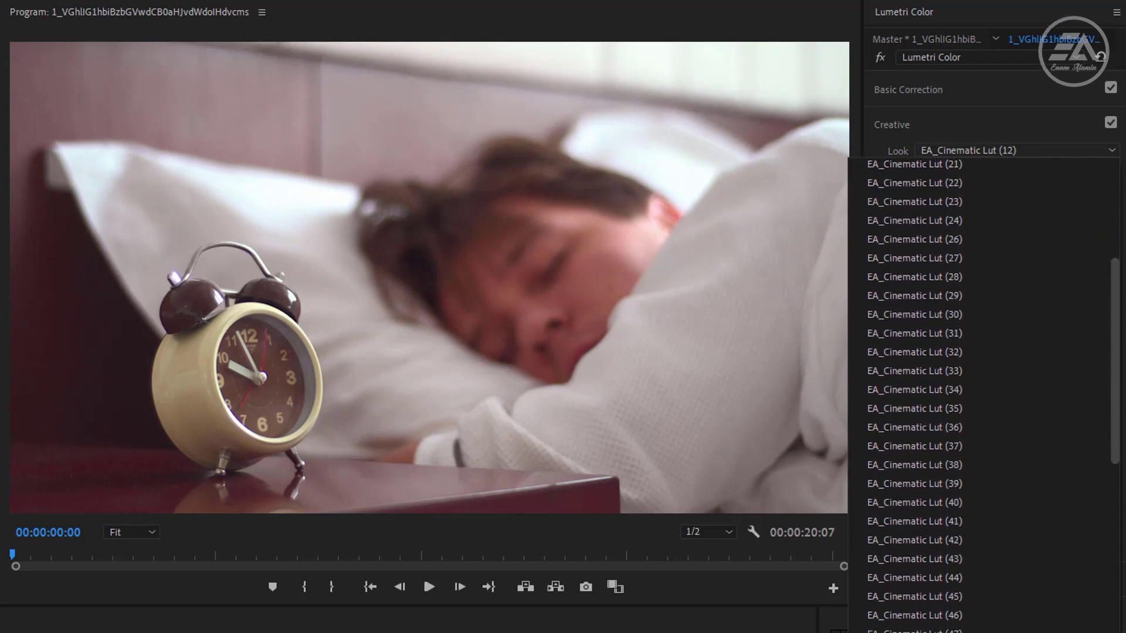
scroll(1123, 214, up, 5)
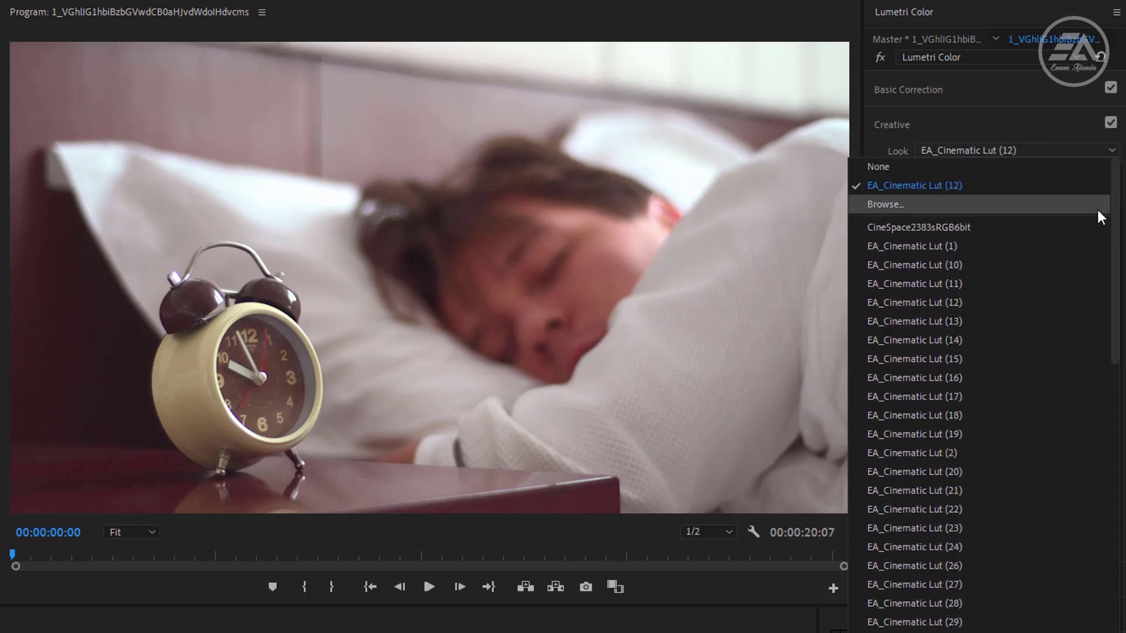
click(954, 246)
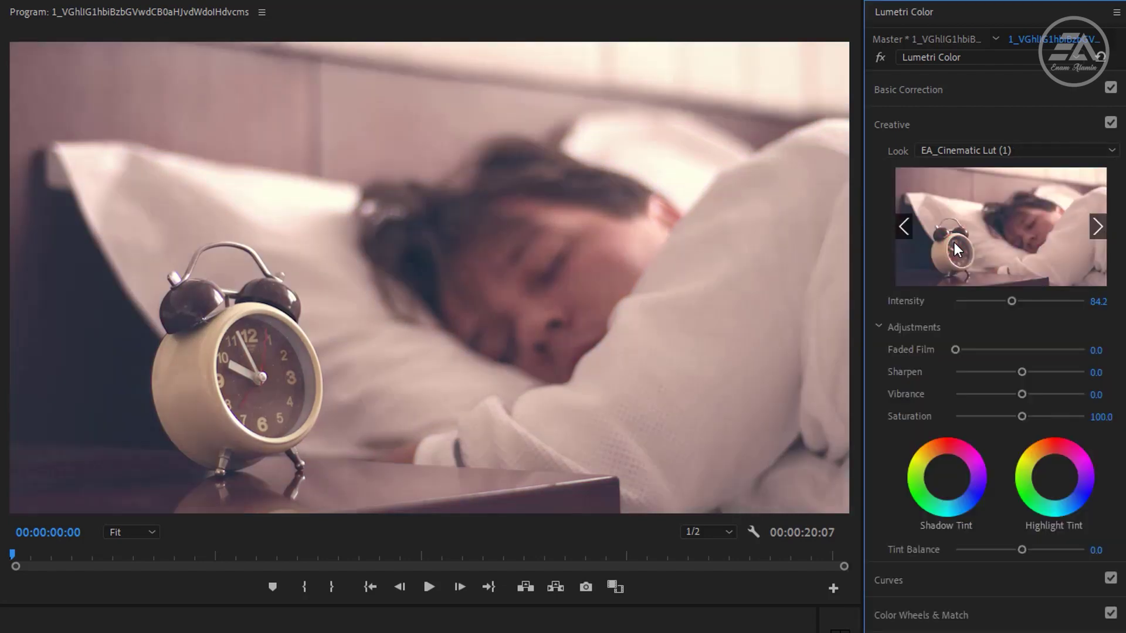
Lower EA_Cinematic Lut (1) to 78.9 intensity, toggle Creative, and play the clip
mouse_move(1010, 302)
mouse_down()
mouse_move(1030, 301)
mouse_move(1006, 311)
mouse_up()
click(1110, 123)
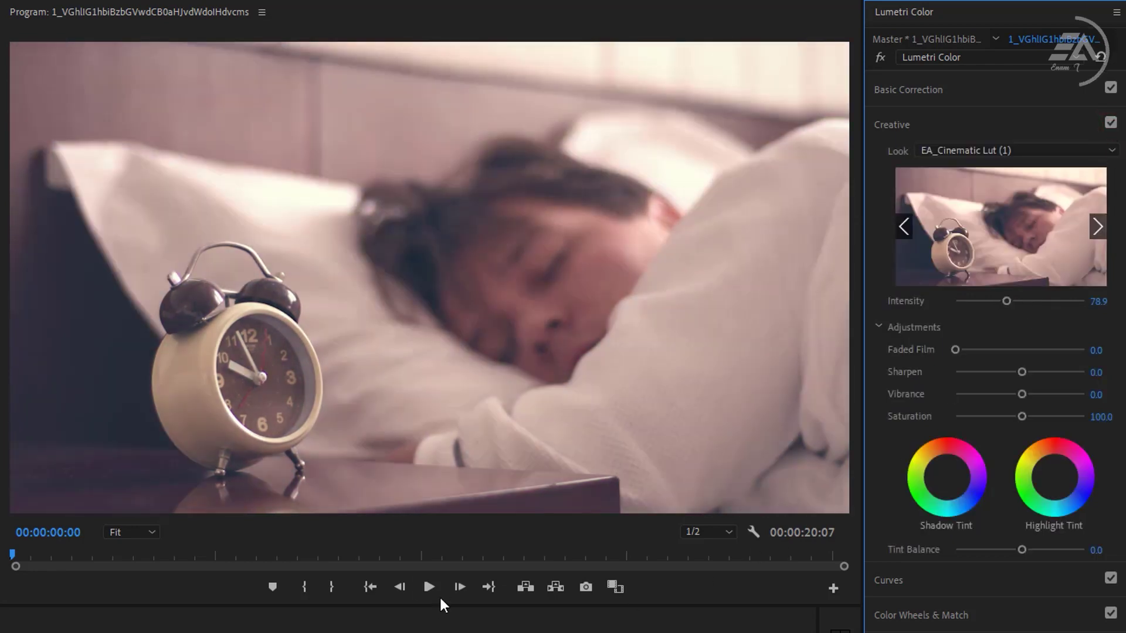
click(429, 587)
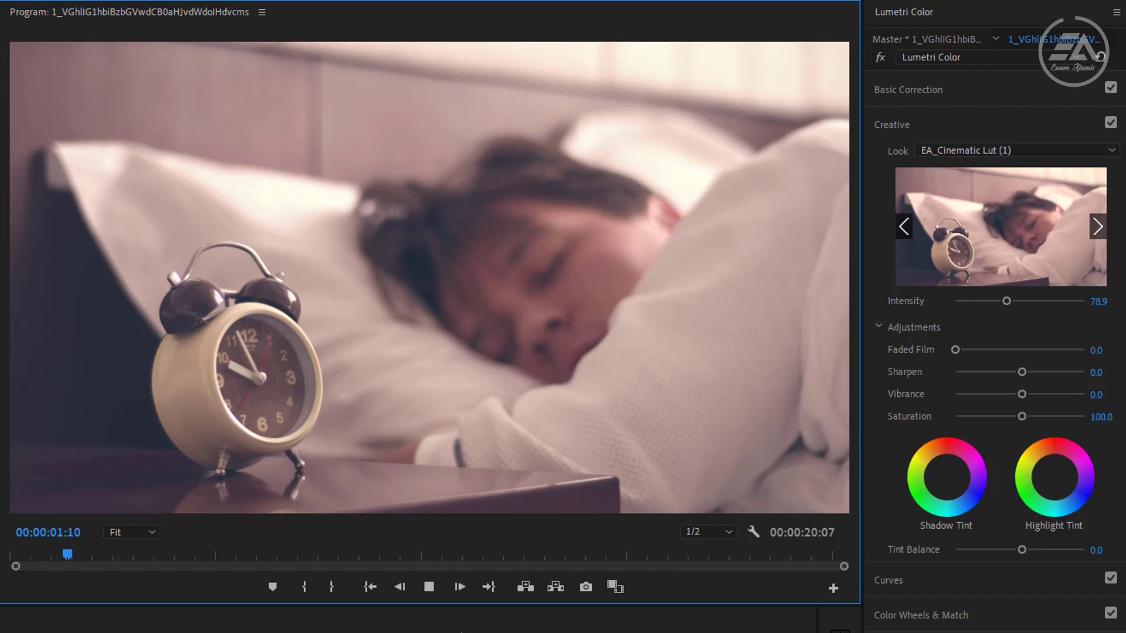